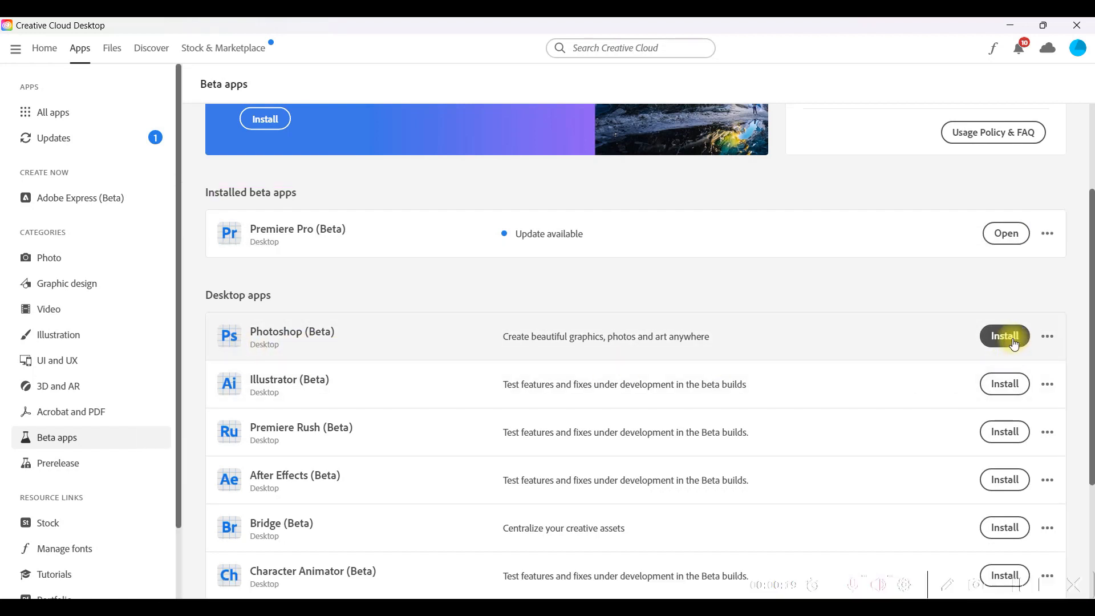
- Install Photoshop (Beta) from the list of desktop beta apps
{"action": "scroll", "coordinate": [655, 403], "scroll_direction": "down", "scroll_amount": 3}
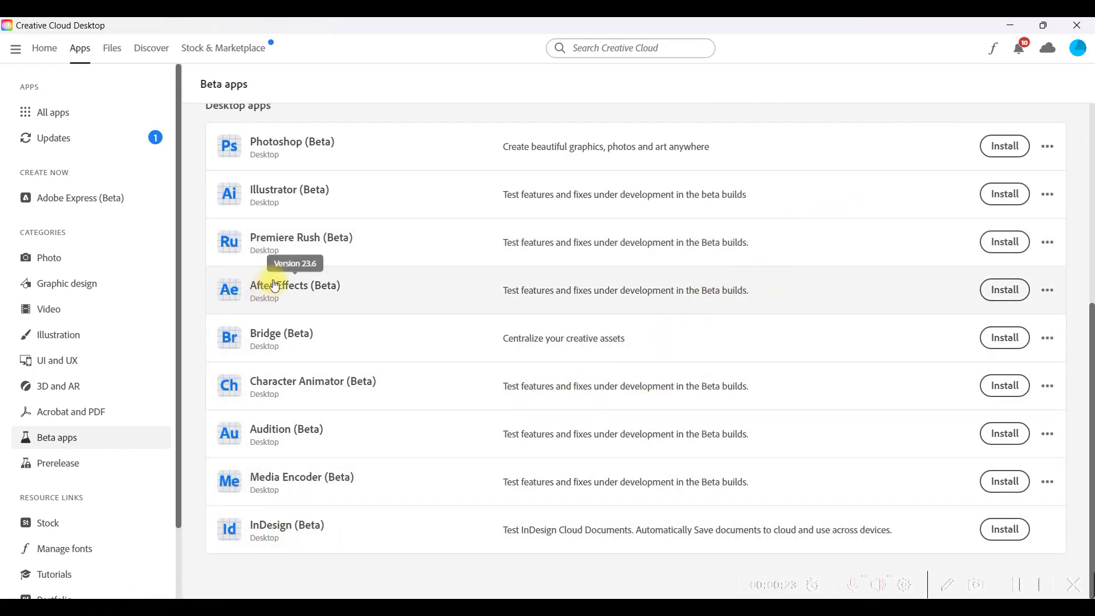
{"action": "scroll", "coordinate": [288, 296], "scroll_direction": "up", "scroll_amount": 2}
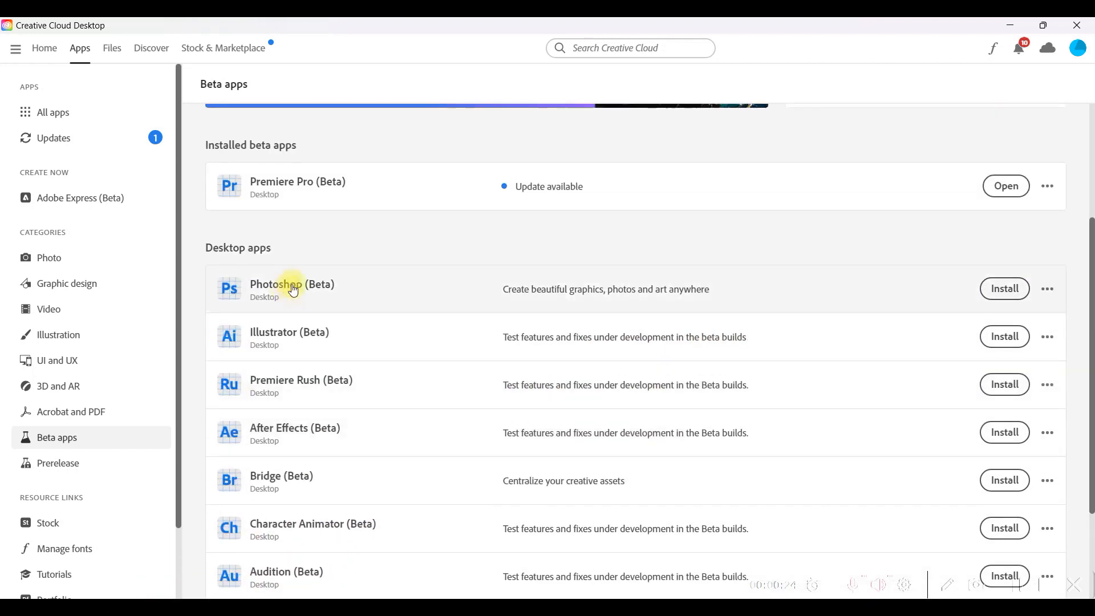
{"action": "left_click", "coordinate": [1006, 290]}
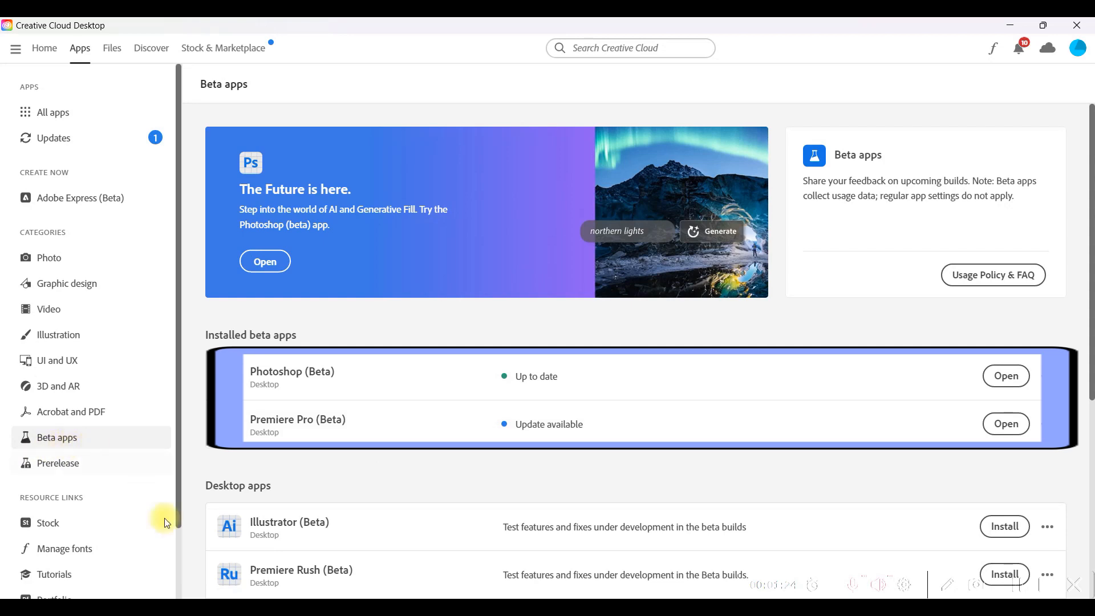
- Look through the installed beta apps and the full list of desktop apps, returning to the beta apps
{"action": "scroll", "coordinate": [205, 552], "scroll_direction": "down", "scroll_amount": 4}
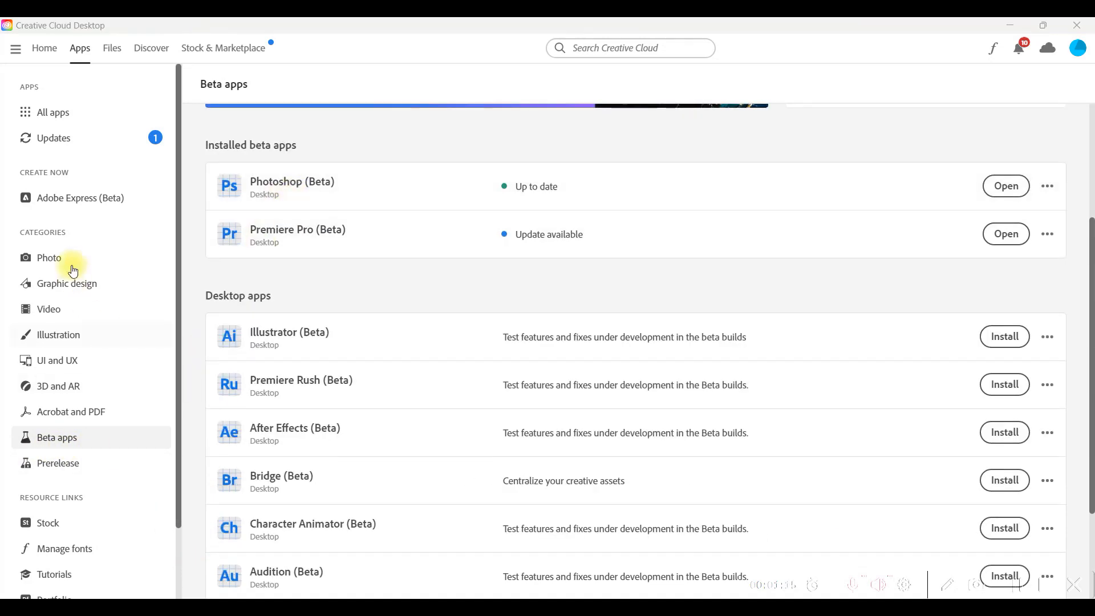
{"action": "left_click", "coordinate": [57, 120]}
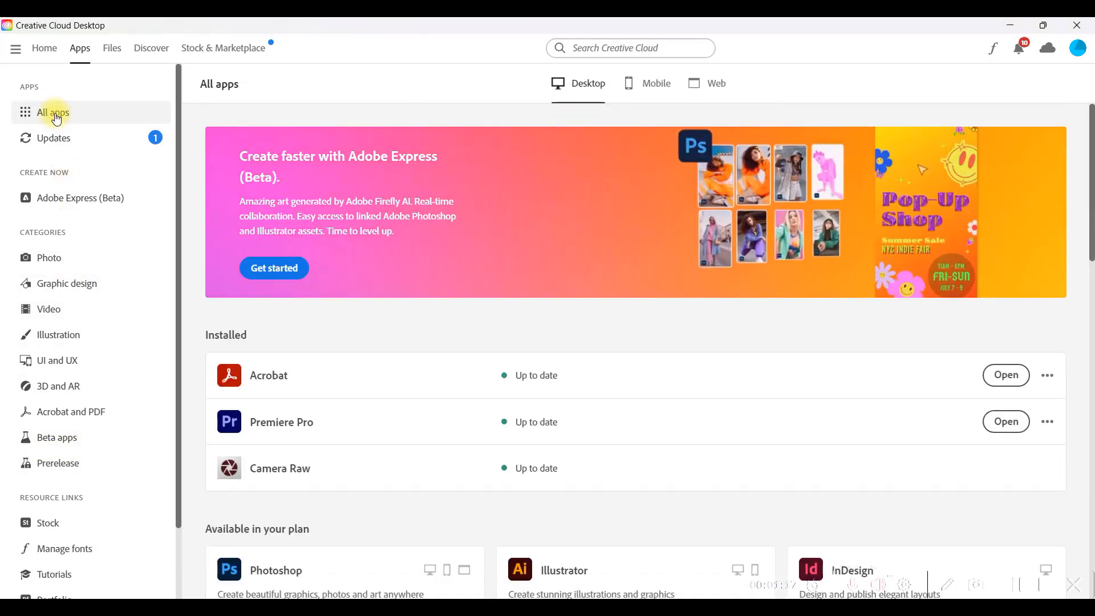
{"action": "scroll", "coordinate": [392, 488], "scroll_direction": "down", "scroll_amount": 4}
{"action": "scroll", "coordinate": [392, 488], "scroll_direction": "down", "scroll_amount": 4}
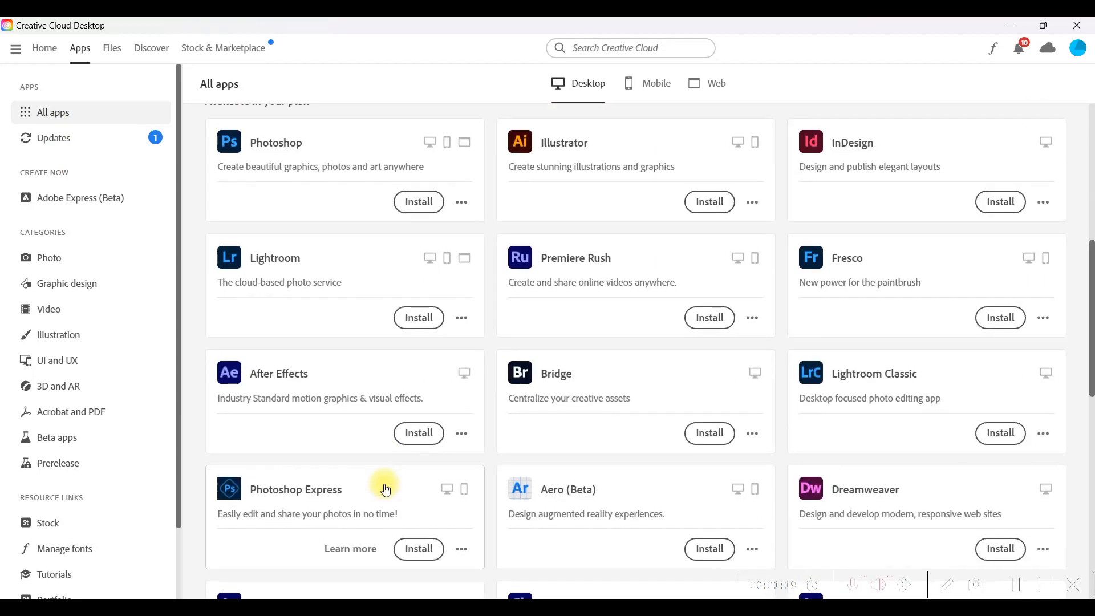
{"action": "scroll", "coordinate": [382, 482], "scroll_direction": "down", "scroll_amount": 4}
{"action": "left_click", "coordinate": [67, 438]}
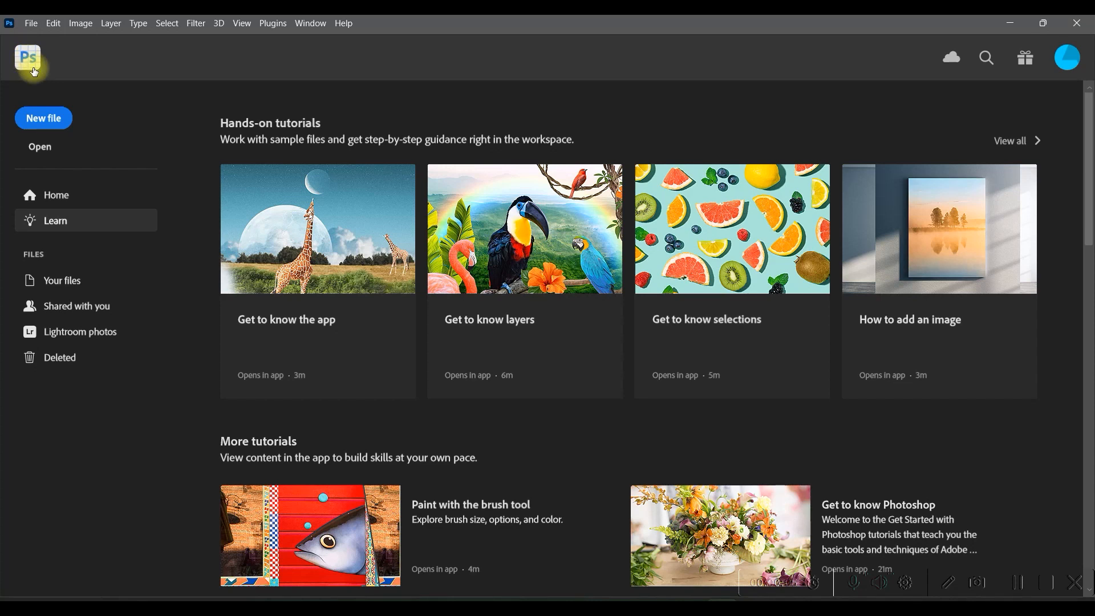
- Leave the Photoshop (Beta) home screen and open high-school-student-gf92fbc573_1920.jpg from the Downloads folder
{"action": "left_click", "coordinate": [31, 59]}
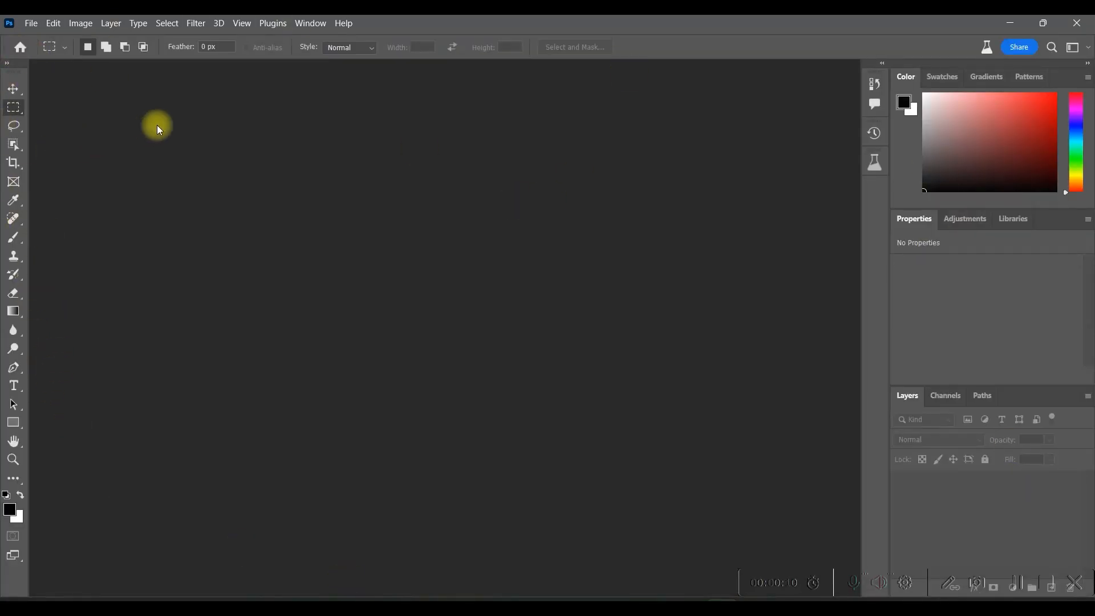
{"action": "left_click", "coordinate": [32, 24]}
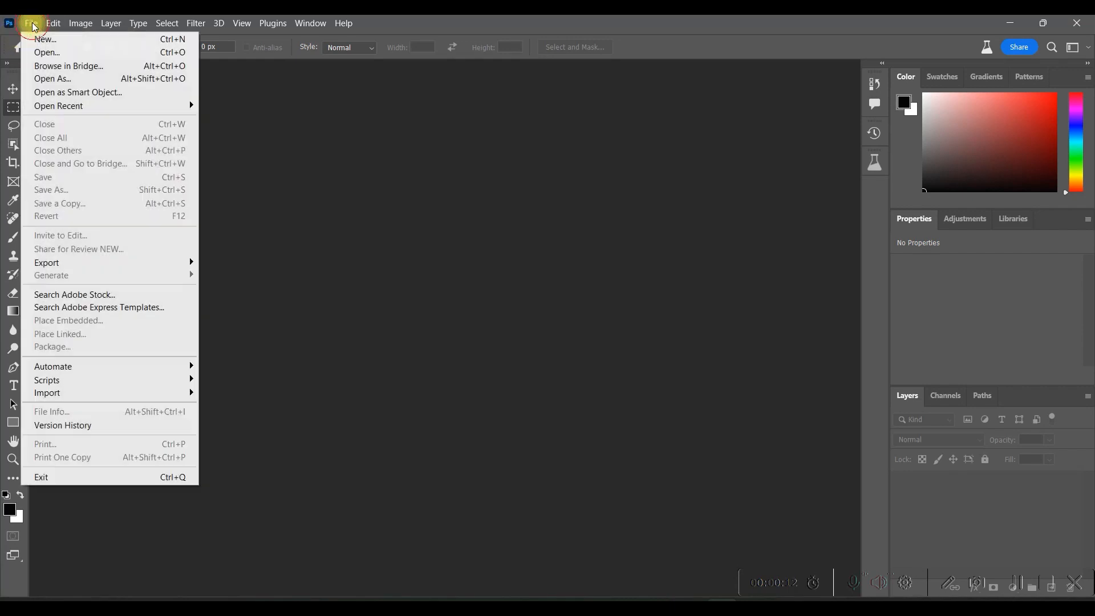
{"action": "left_click", "coordinate": [45, 50]}
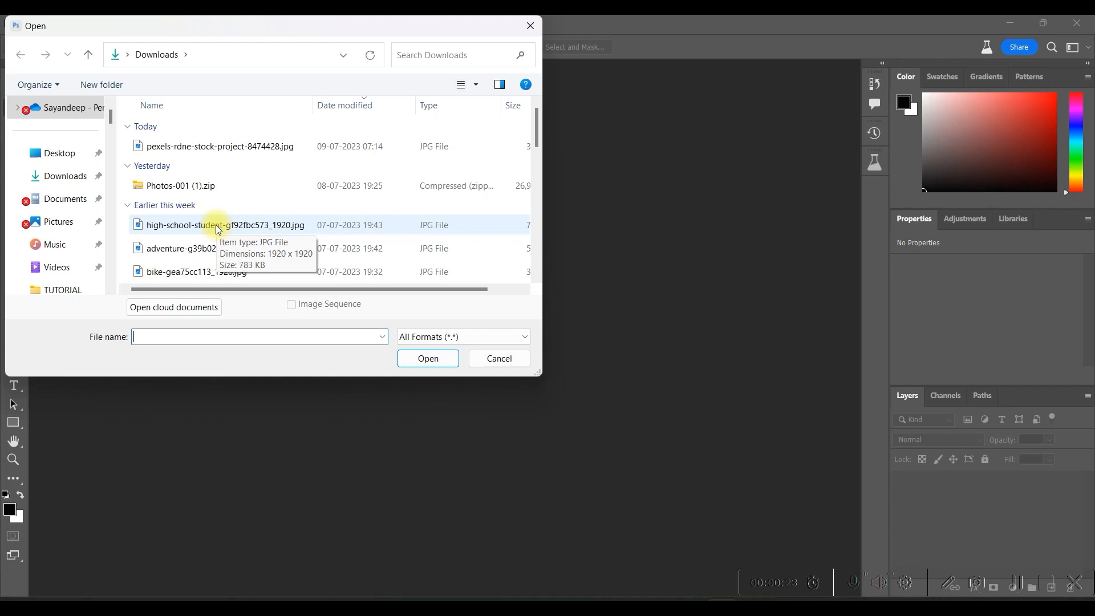
{"action": "left_click", "coordinate": [217, 227]}
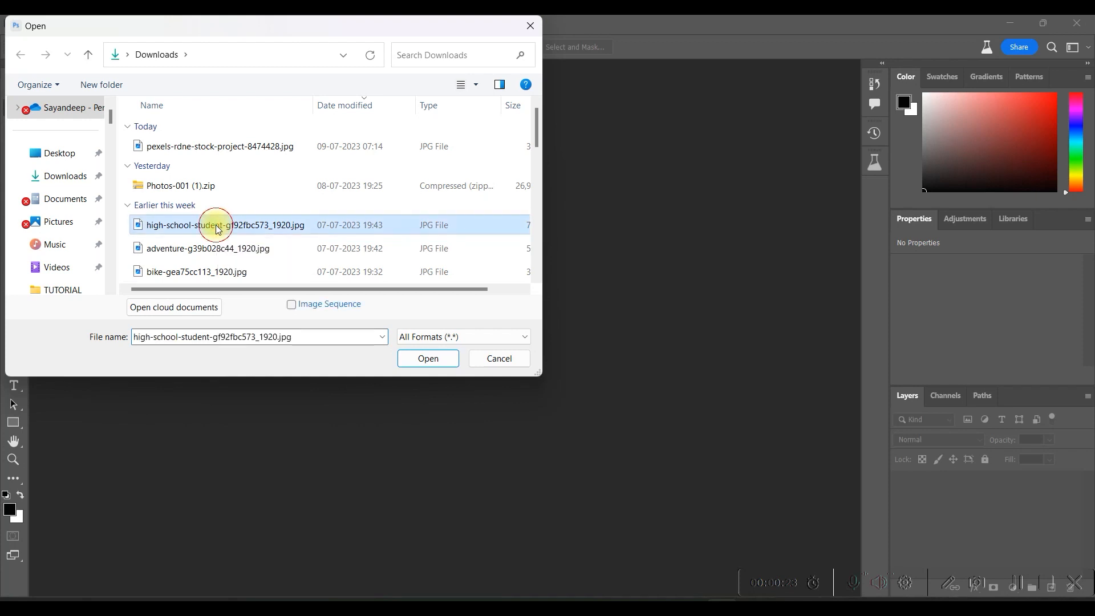
{"action": "left_click", "coordinate": [425, 361]}
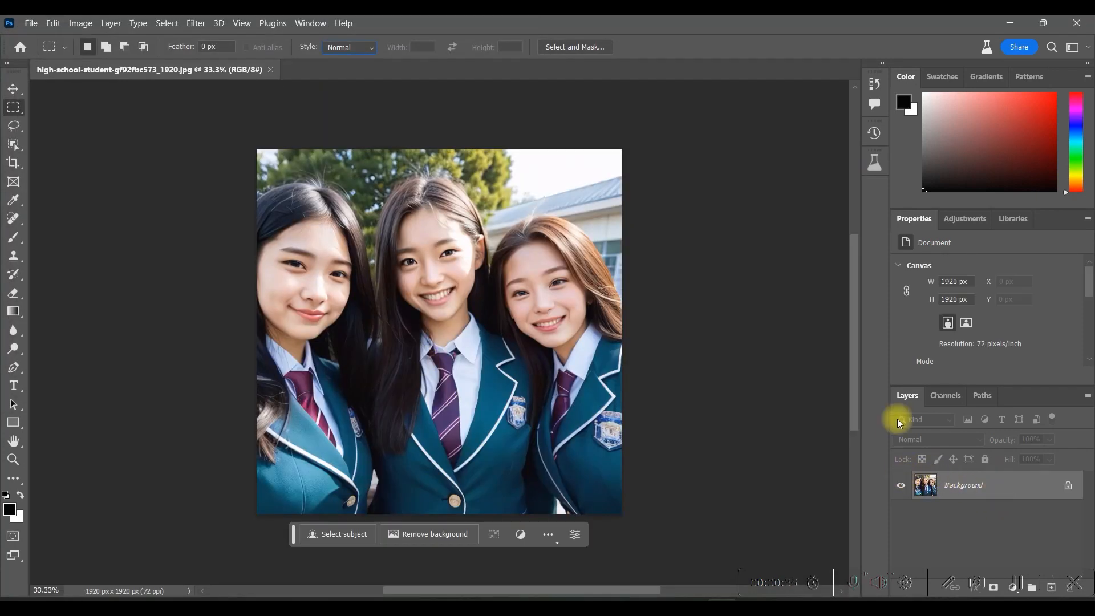
- Unlock the background layer and extend the canvas on both sides of the photo with the Crop tool, to about 3450 px wide
{"action": "left_click", "coordinate": [1069, 490]}
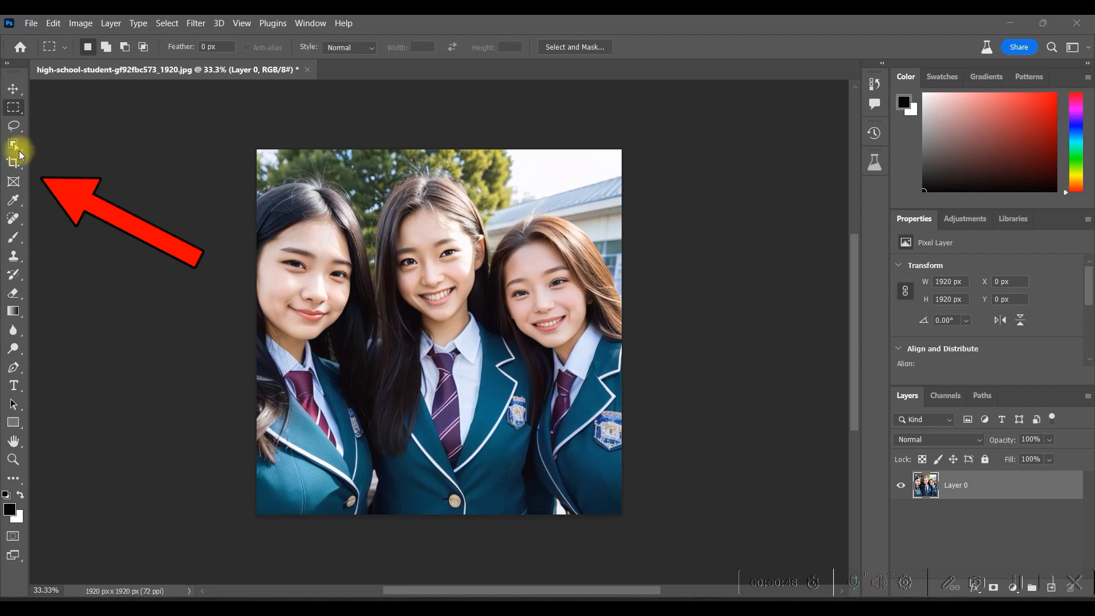
{"action": "left_click", "coordinate": [13, 164]}
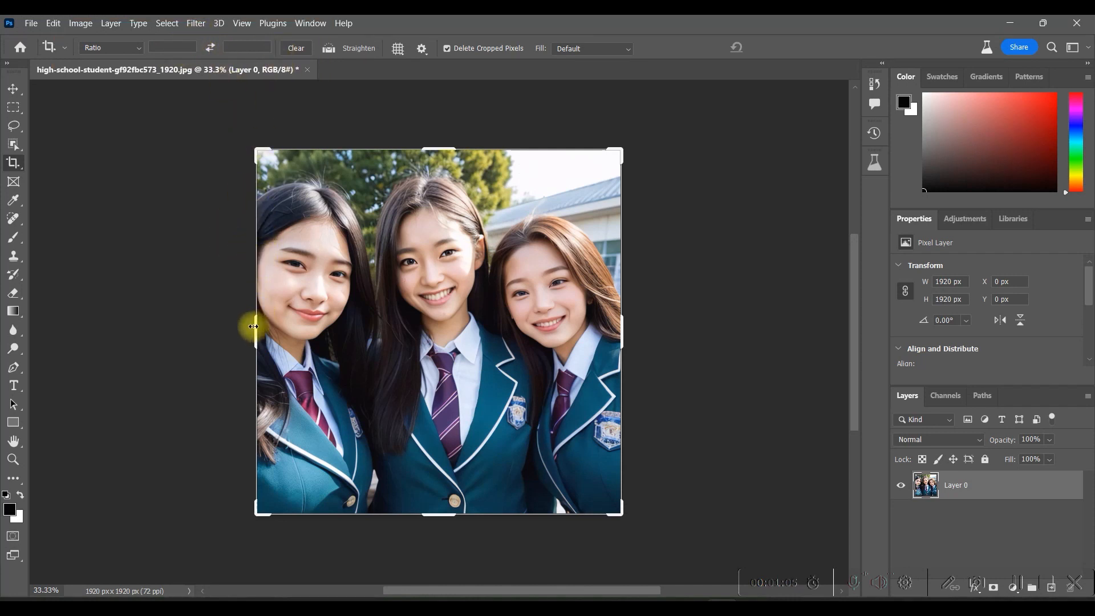
{"action": "left_click_drag", "start_coordinate": [253, 327], "coordinate": [182, 334]}
{"action": "left_click_drag", "start_coordinate": [700, 335], "coordinate": [767, 328]}
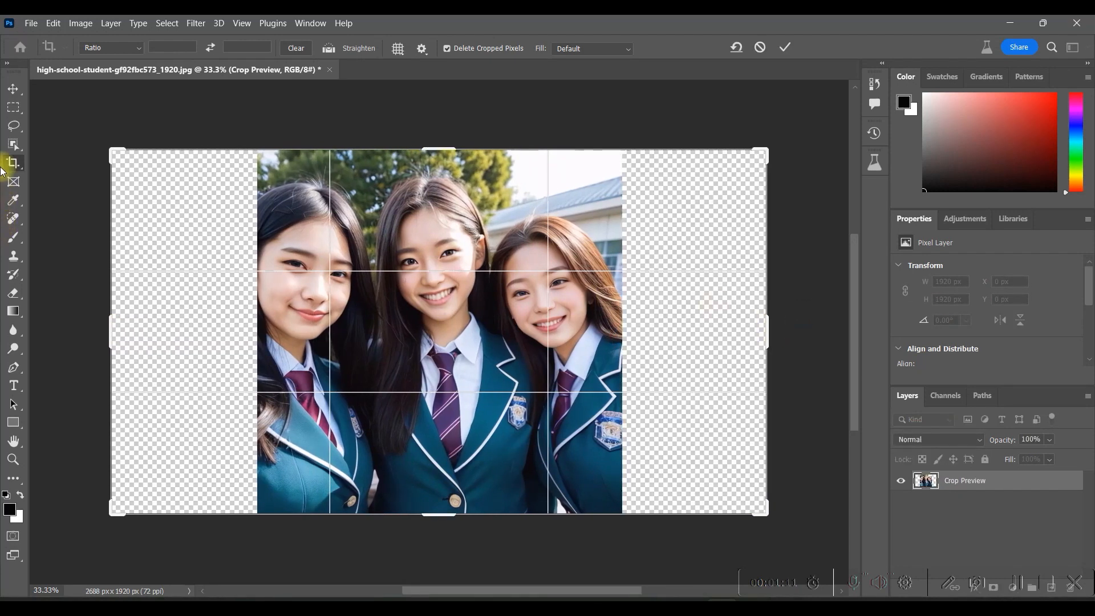
- Marquee-select the empty area beside the left girl with a slight photo overlap, about 904 px wide, and run Generative Fill without a prompt
{"action": "left_click", "coordinate": [14, 108]}
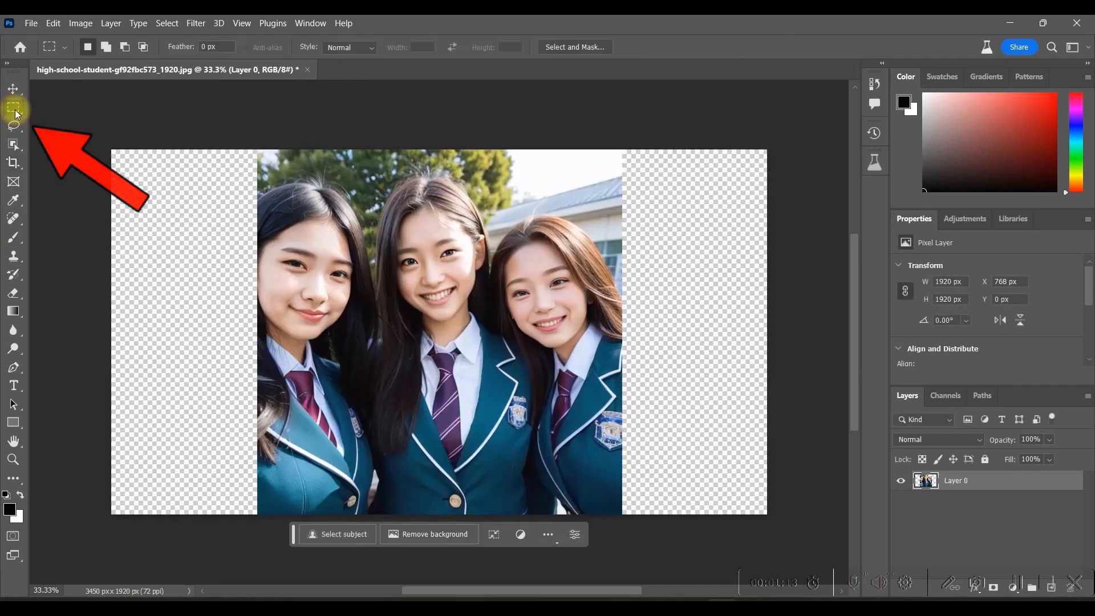
{"action": "left_click_drag", "start_coordinate": [112, 151], "coordinate": [282, 539]}
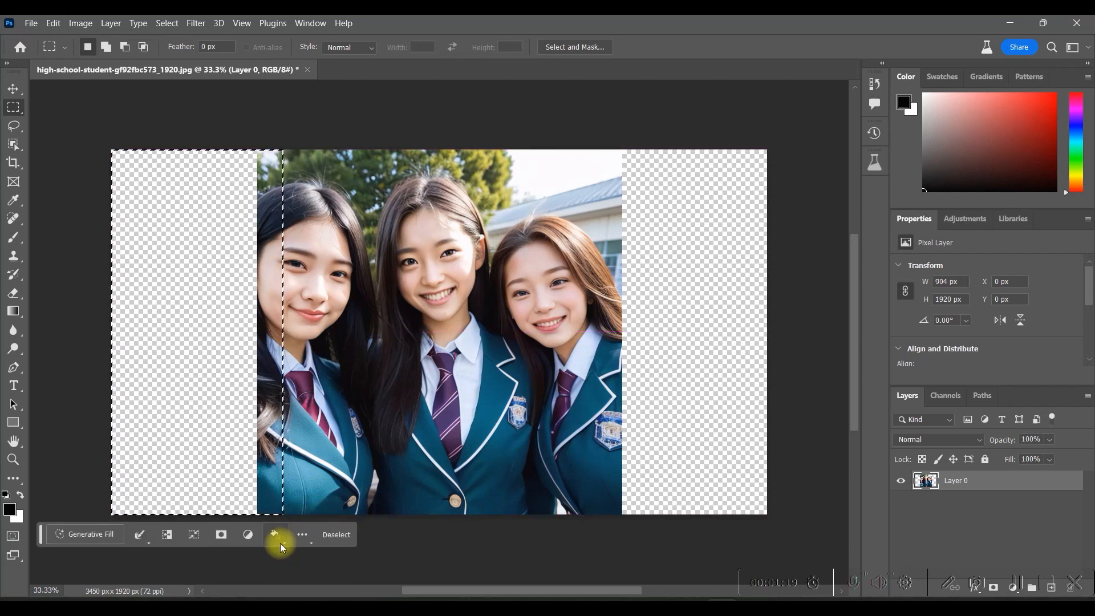
{"action": "left_click", "coordinate": [77, 535]}
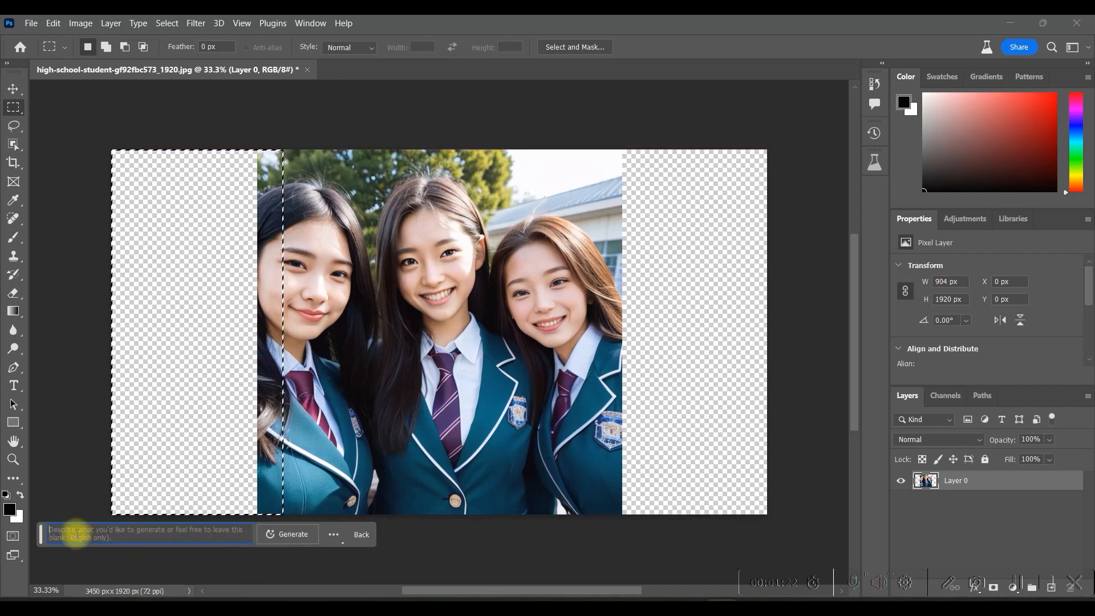
{"action": "left_click", "coordinate": [282, 533]}
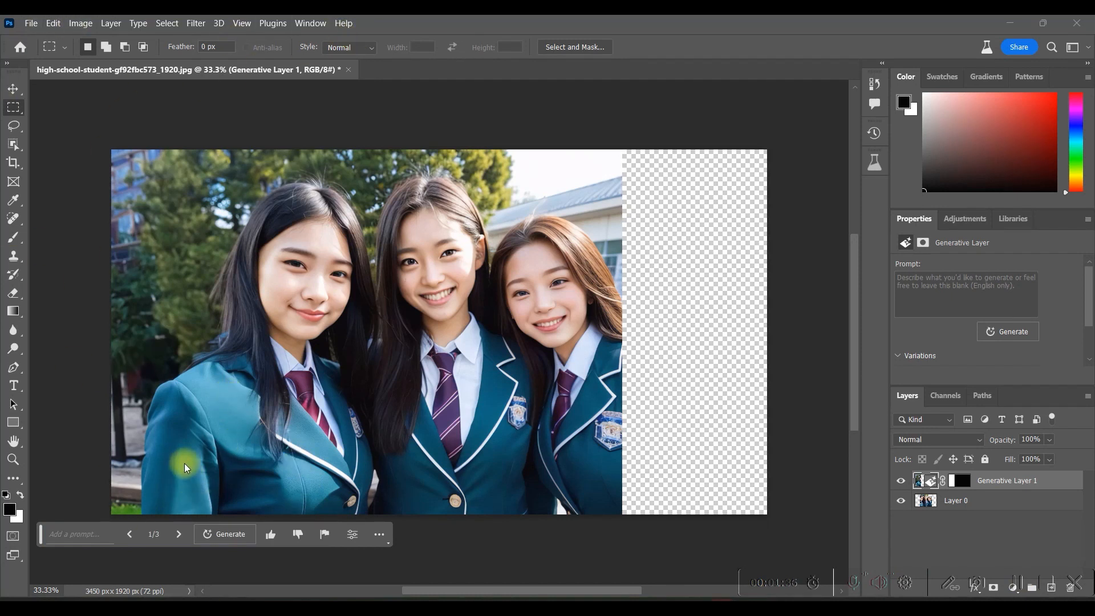
- Compare the generated variations for the left extension and keep the third one
{"action": "left_click", "coordinate": [179, 535]}
{"action": "left_click", "coordinate": [179, 533]}
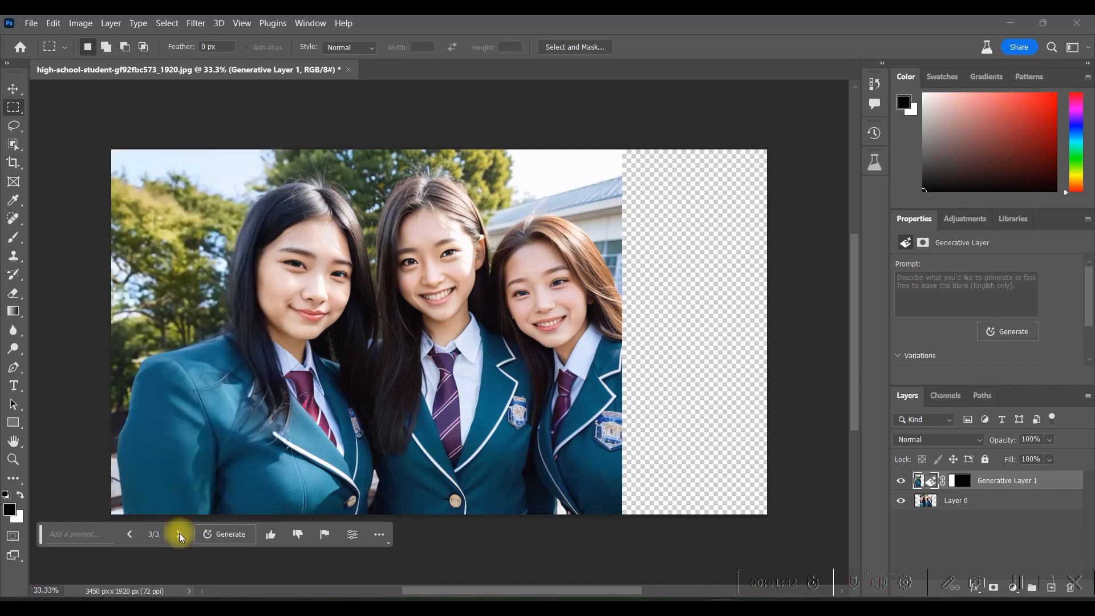
{"action": "left_click", "coordinate": [130, 534]}
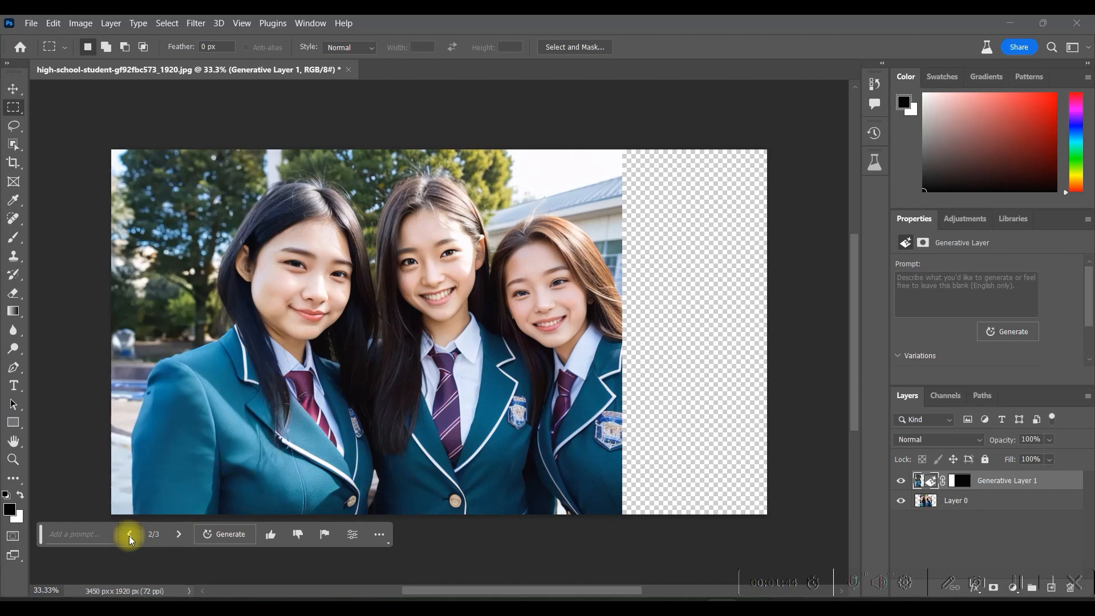
{"action": "left_click", "coordinate": [129, 535]}
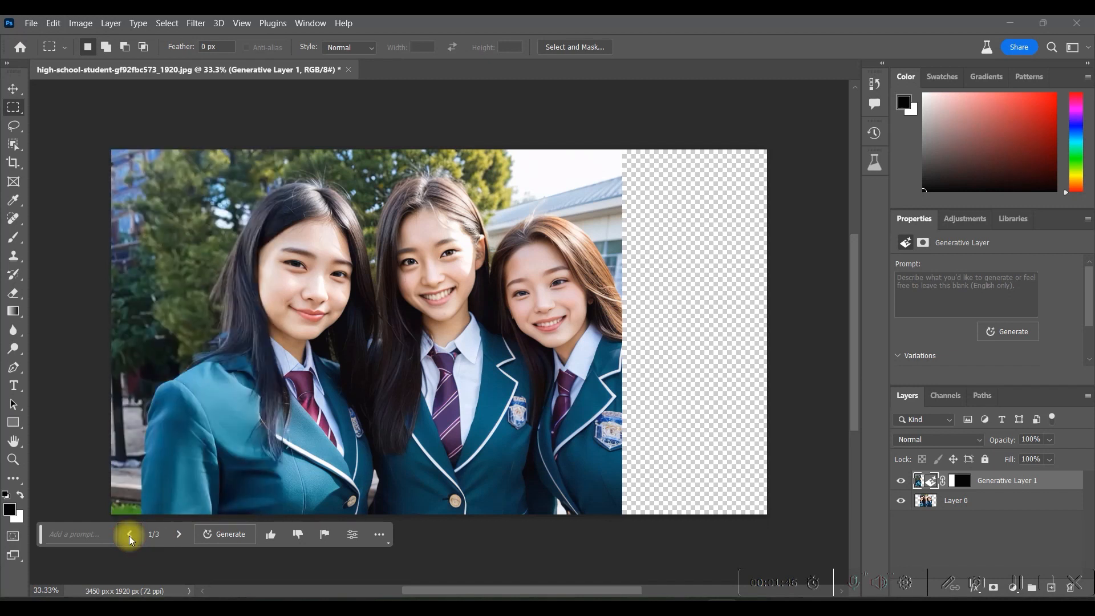
{"action": "left_click", "coordinate": [183, 536]}
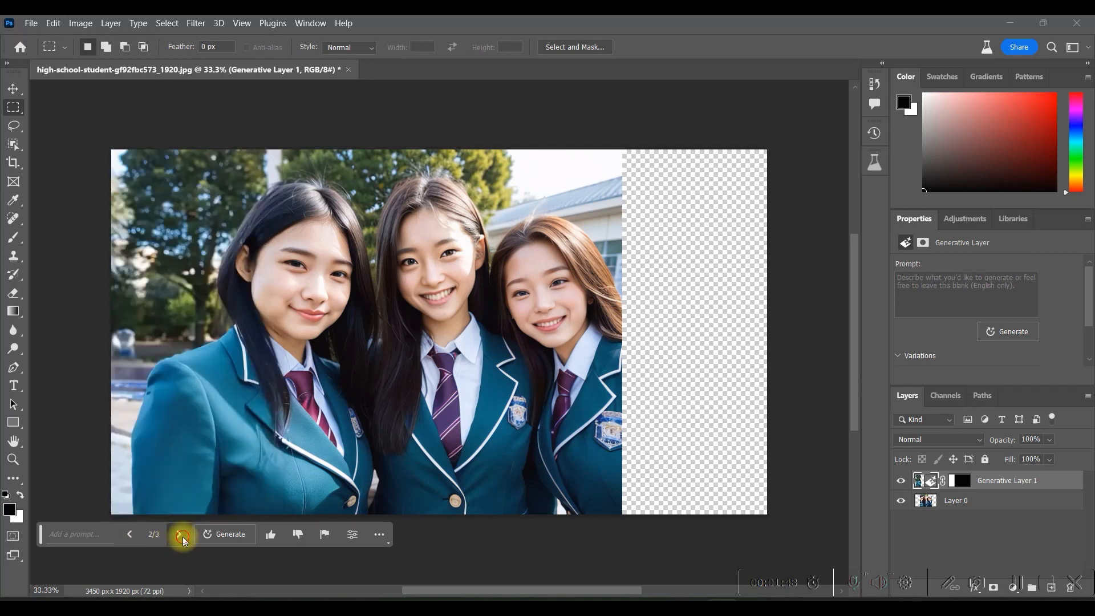
{"action": "left_click", "coordinate": [183, 536]}
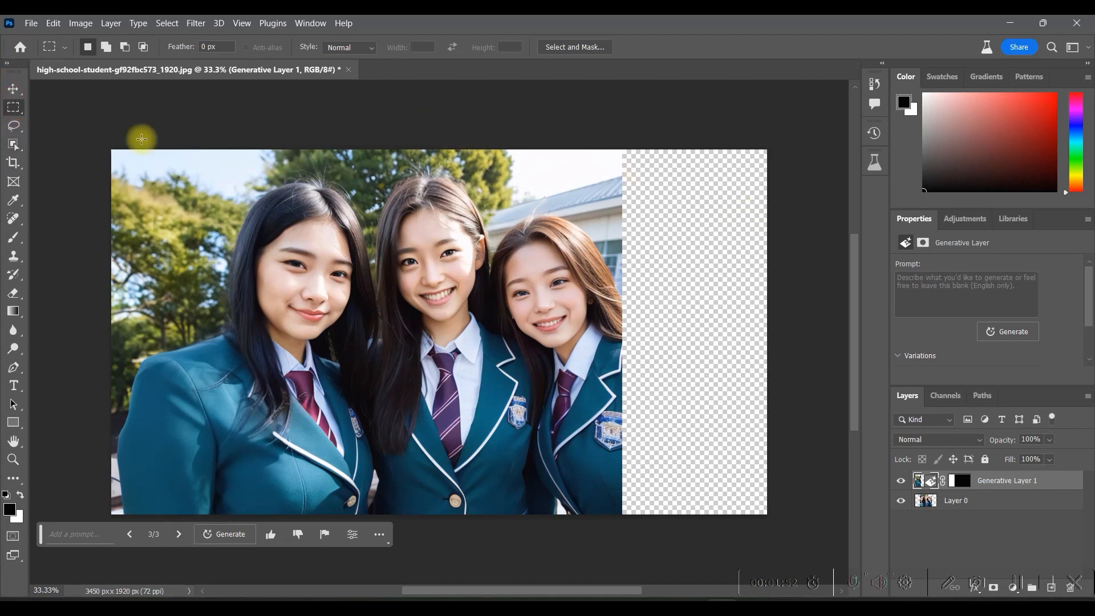
- Select the remaining empty area on the photo's right side with a slight overlap and run Generative Fill without a prompt
{"action": "left_click_drag", "start_coordinate": [606, 149], "coordinate": [806, 530]}
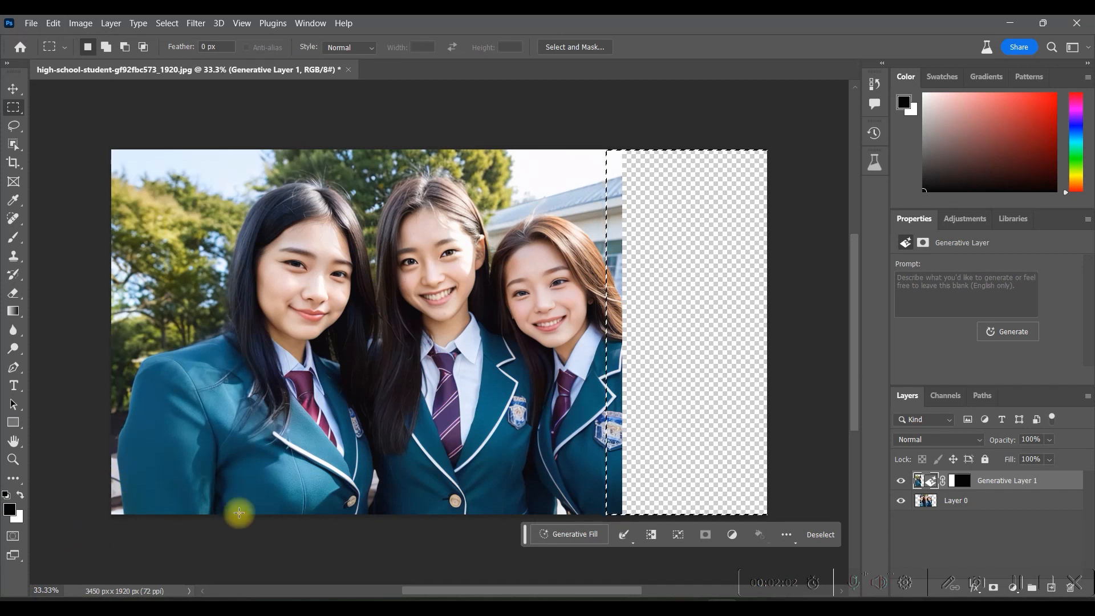
{"action": "left_click", "coordinate": [573, 534]}
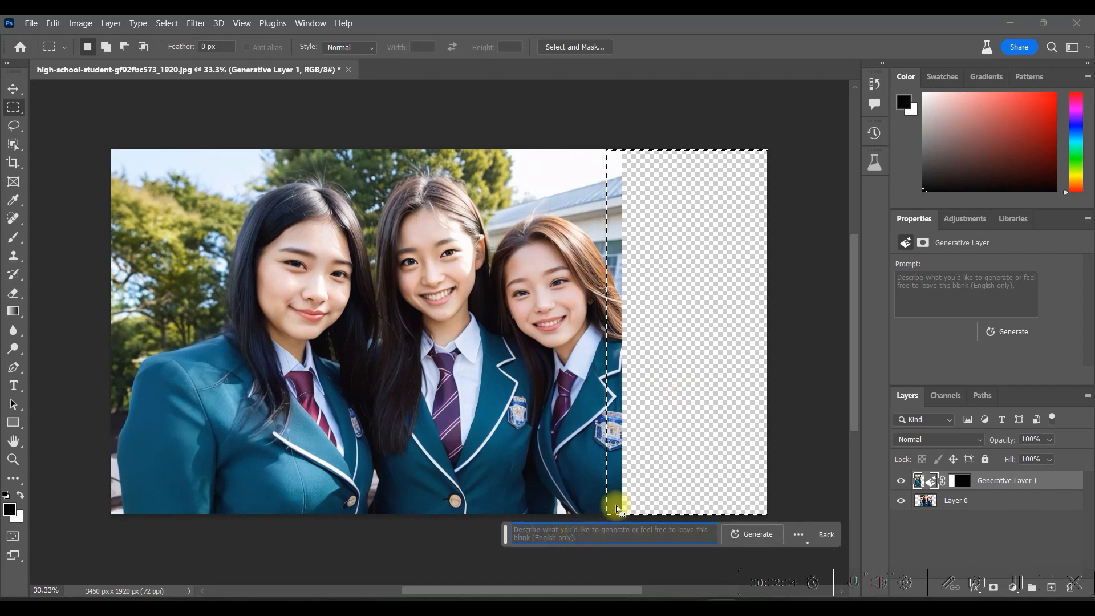
{"action": "left_click", "coordinate": [749, 537]}
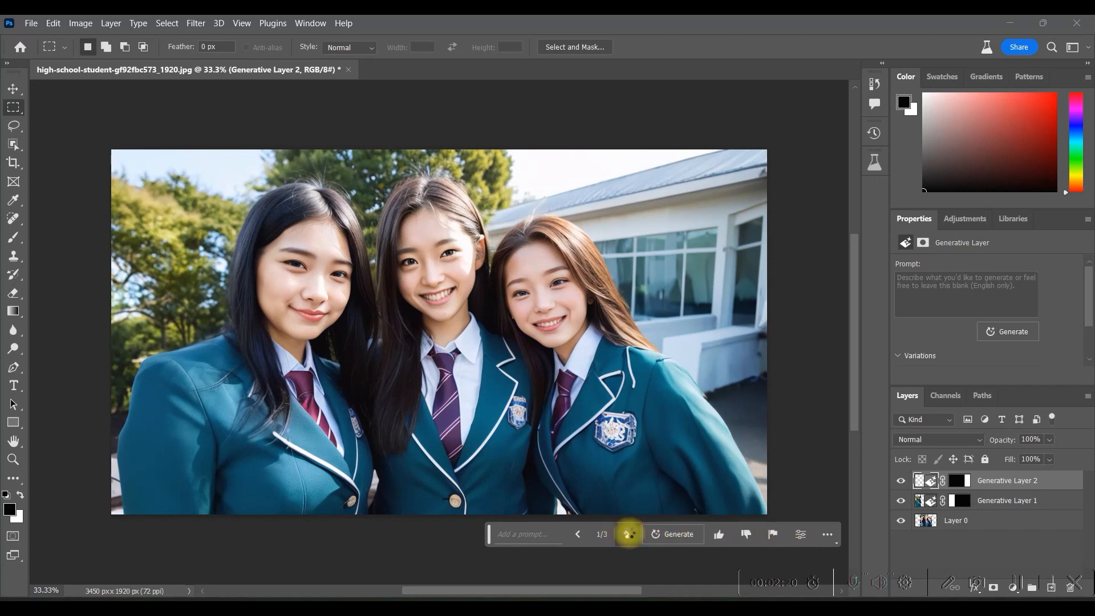
- Compare the generated variations for the right extension and keep the second one
{"action": "left_click", "coordinate": [628, 534]}
{"action": "left_click", "coordinate": [628, 534]}
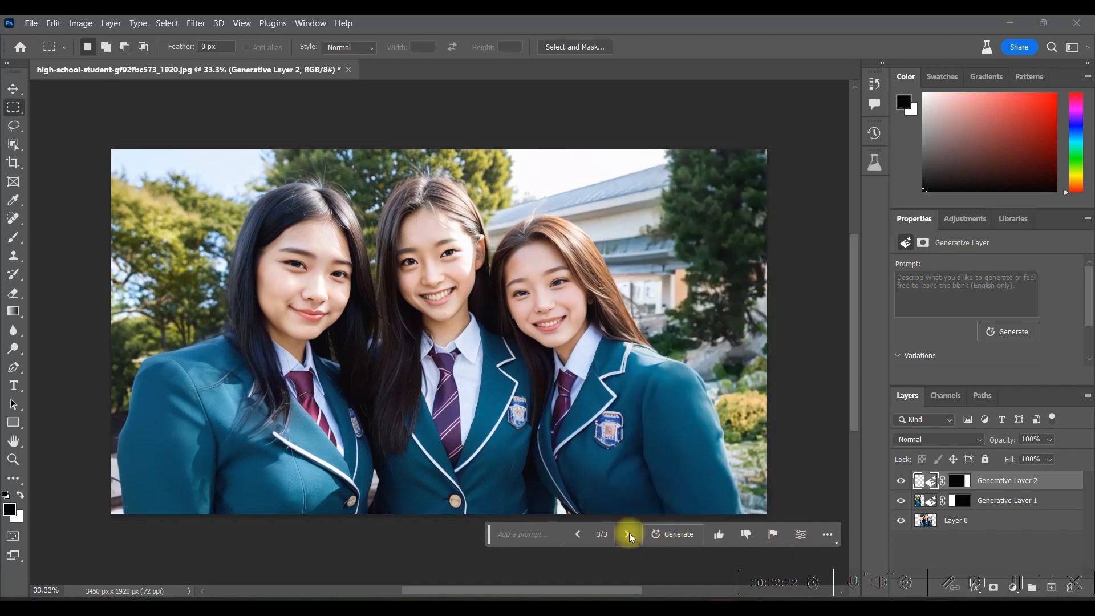
{"action": "left_click", "coordinate": [576, 535]}
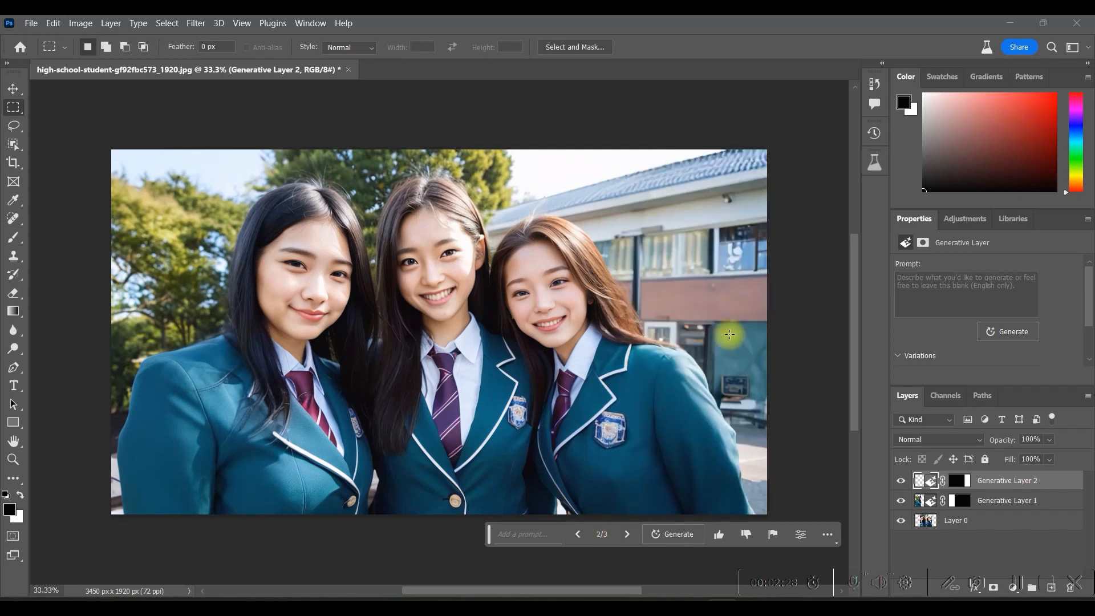
- Examine the export options available for the extended photo
{"action": "left_click", "coordinate": [30, 23]}
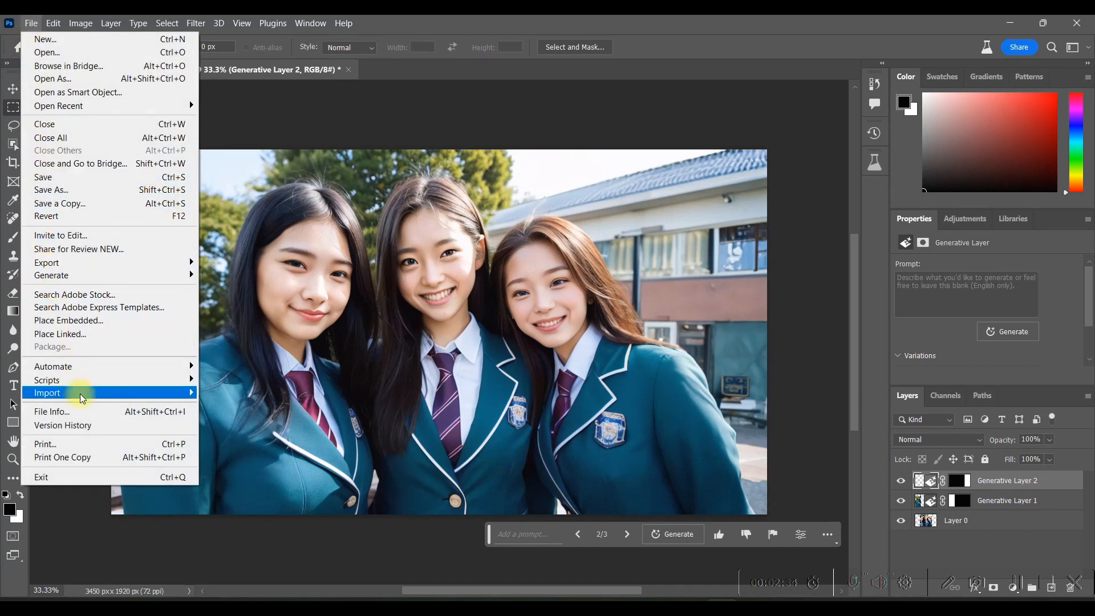
{"action": "mouse_move", "coordinate": [64, 267]}
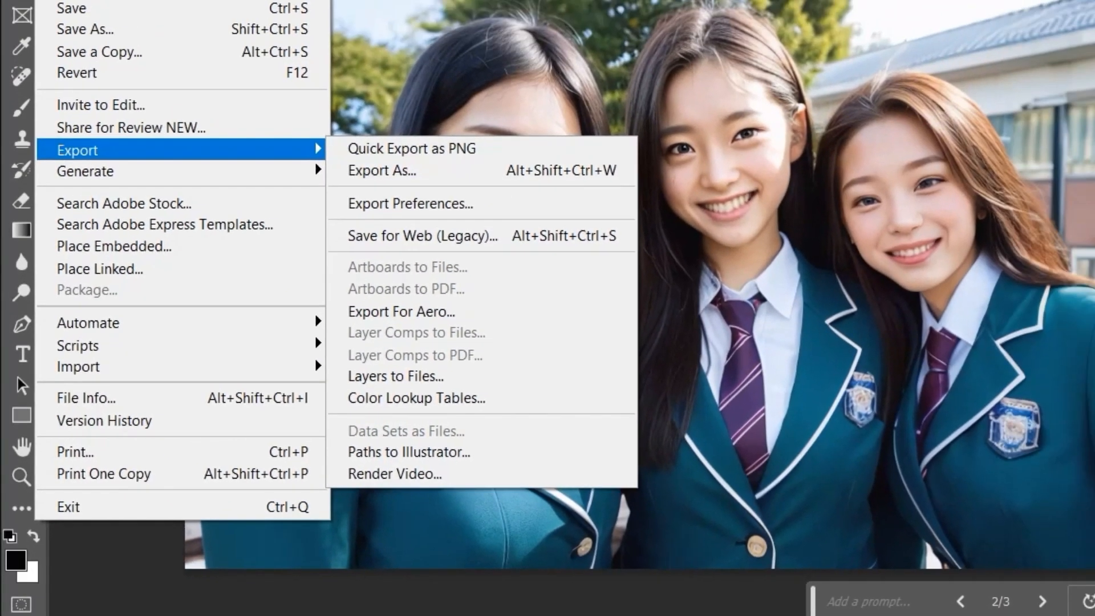
{"action": "left_click", "coordinate": [758, 44]}
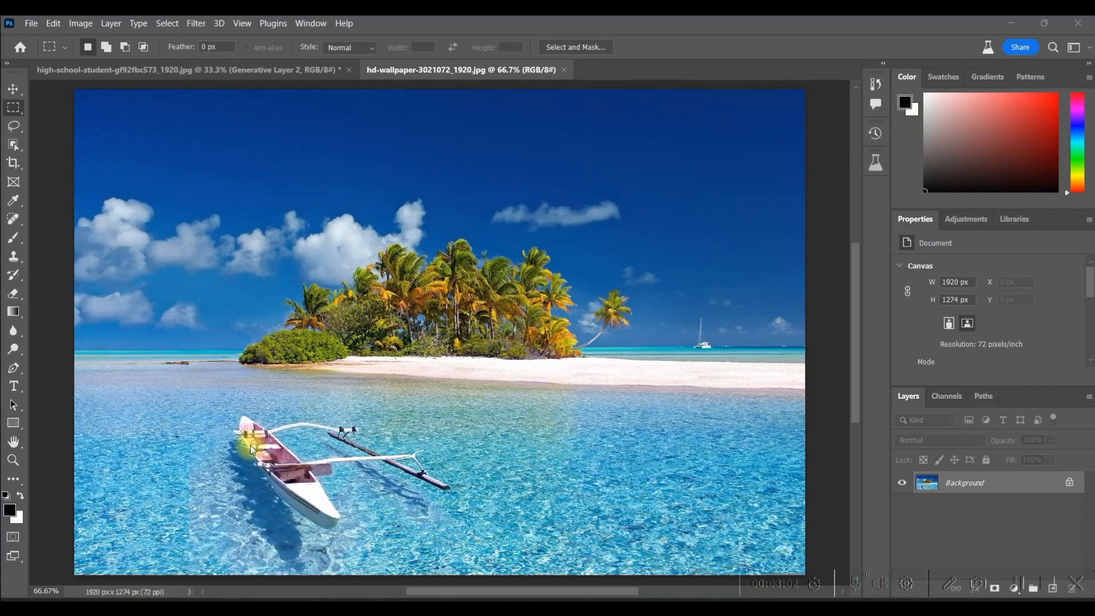
- Remove the outrigger canoe from the island photo with a rectangular selection and a promptless Generative Fill, and show the second variation
{"action": "left_click", "coordinate": [14, 113]}
{"action": "left_click_drag", "start_coordinate": [231, 404], "coordinate": [455, 492]}
{"action": "left_click", "coordinate": [256, 513]}
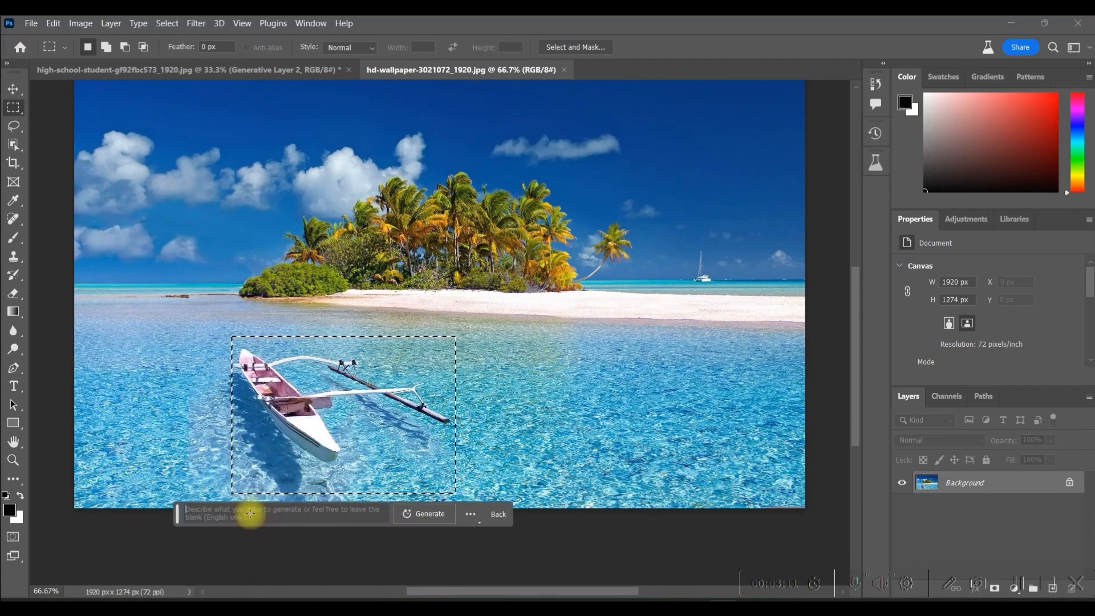
{"action": "left_click", "coordinate": [429, 514]}
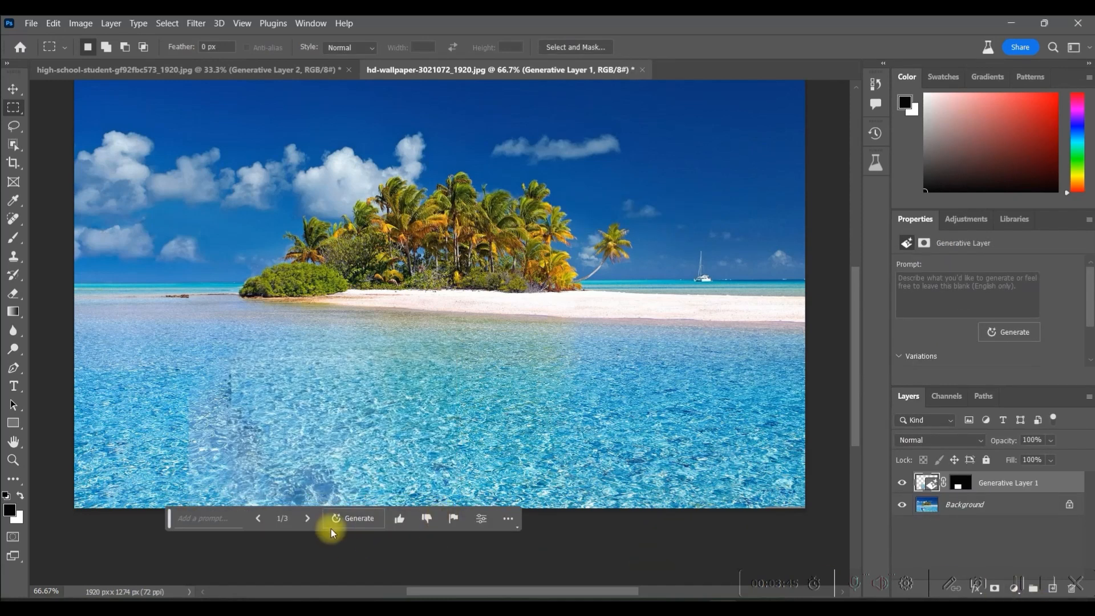
{"action": "left_click", "coordinate": [306, 519]}
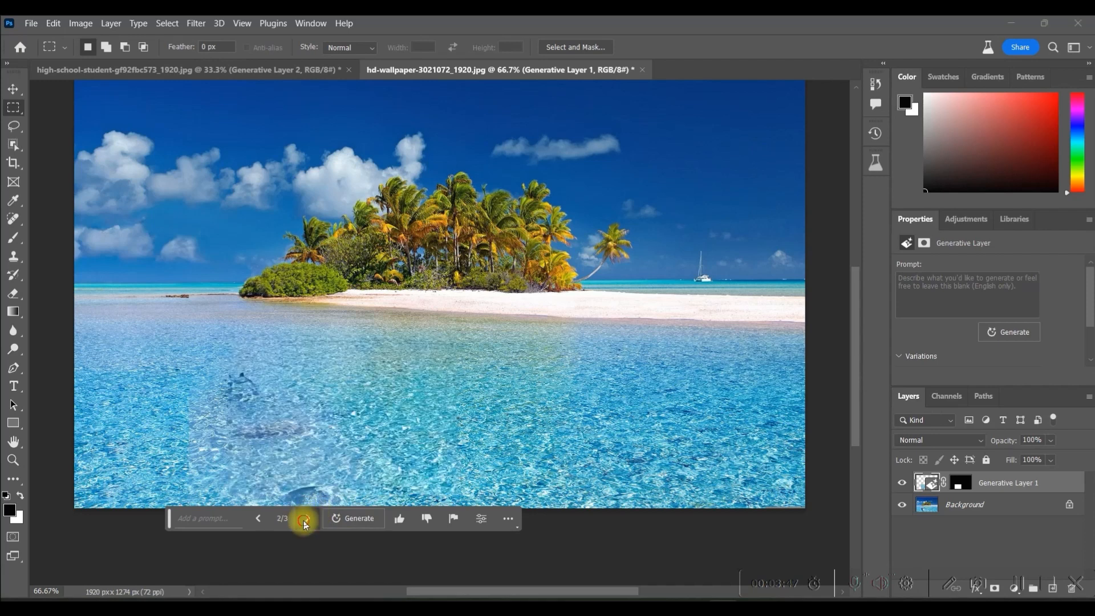
- Show the third variation of the canoe removal in the island photo
{"action": "left_click", "coordinate": [306, 519]}
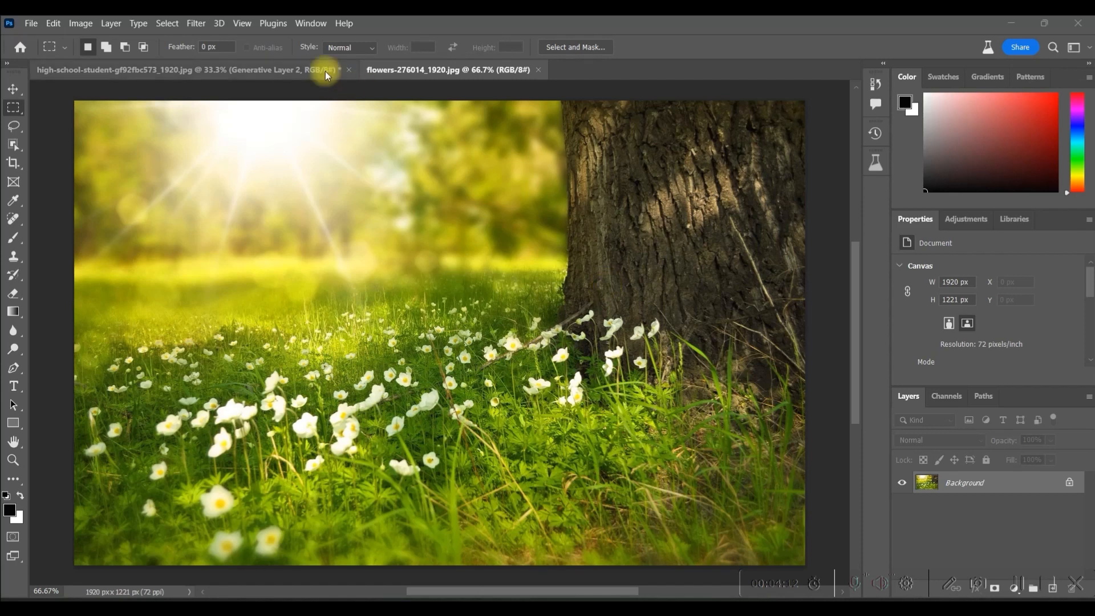
- Draw a freehand Lasso selection around the flowers and grass in front of the tree, including part of its trunk
{"action": "left_click", "coordinate": [19, 128]}
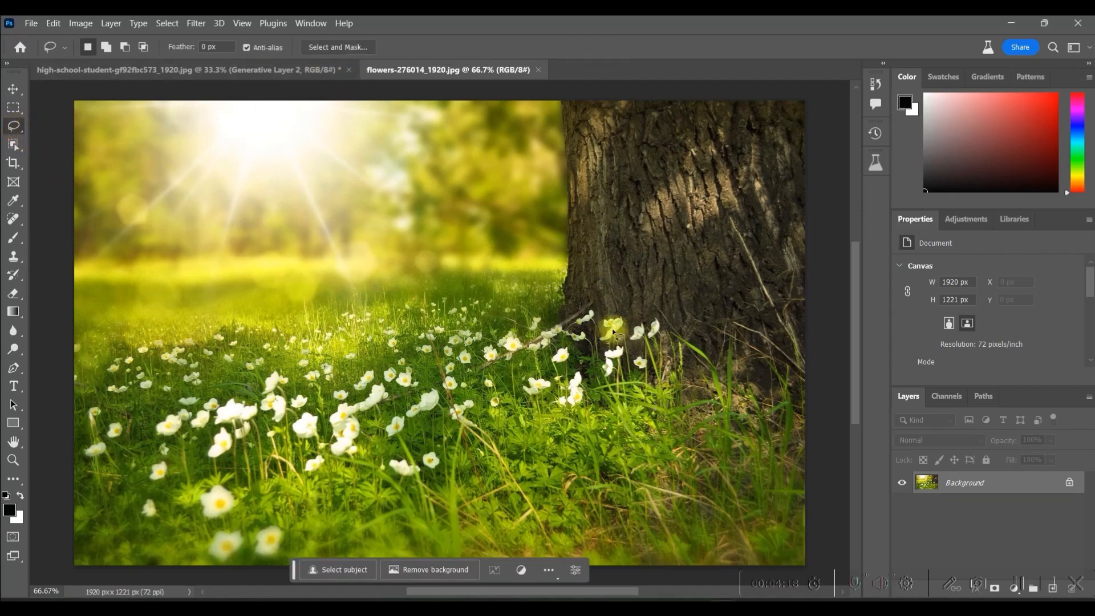
{"action": "mouse_move", "coordinate": [540, 135]}
{"action": "left_mouse_down"}
{"action": "mouse_move", "coordinate": [475, 188]}
{"action": "mouse_move", "coordinate": [464, 211]}
{"action": "left_mouse_up"}
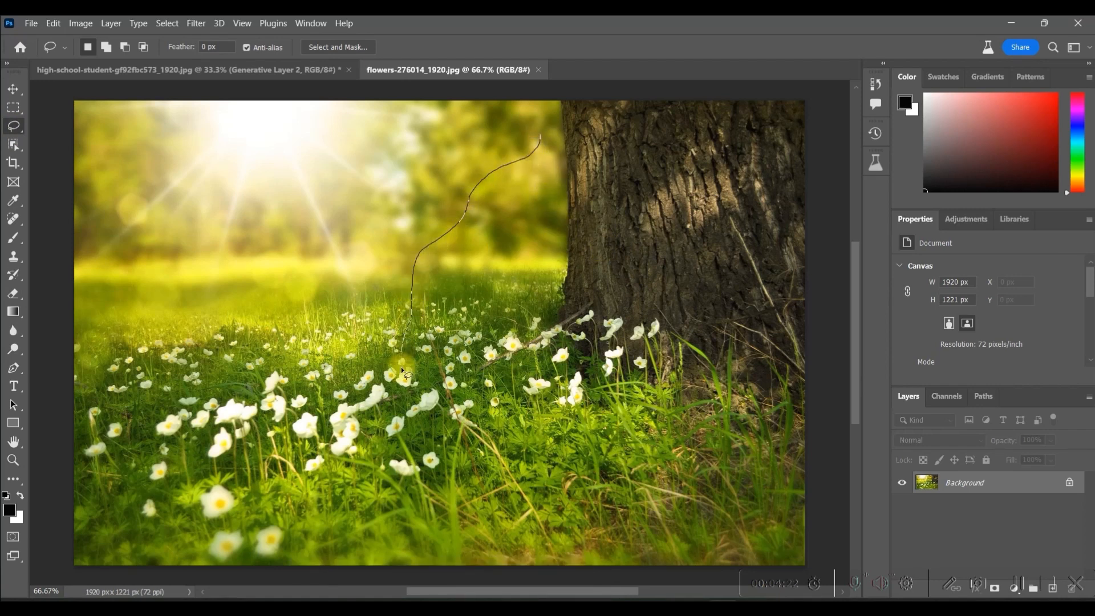
{"action": "mouse_move", "coordinate": [603, 456]}
{"action": "left_mouse_down"}
{"action": "mouse_move", "coordinate": [706, 450]}
{"action": "mouse_move", "coordinate": [725, 423]}
{"action": "left_mouse_up"}
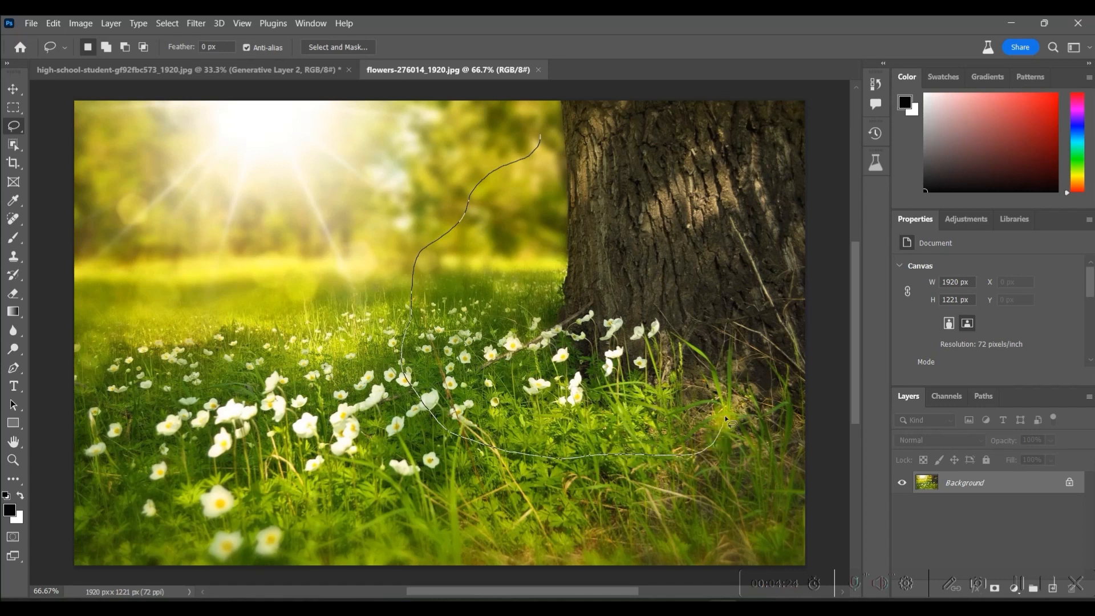
{"action": "mouse_move", "coordinate": [728, 306]}
{"action": "left_mouse_down"}
{"action": "mouse_move", "coordinate": [676, 226]}
{"action": "mouse_move", "coordinate": [539, 139]}
{"action": "left_mouse_up"}
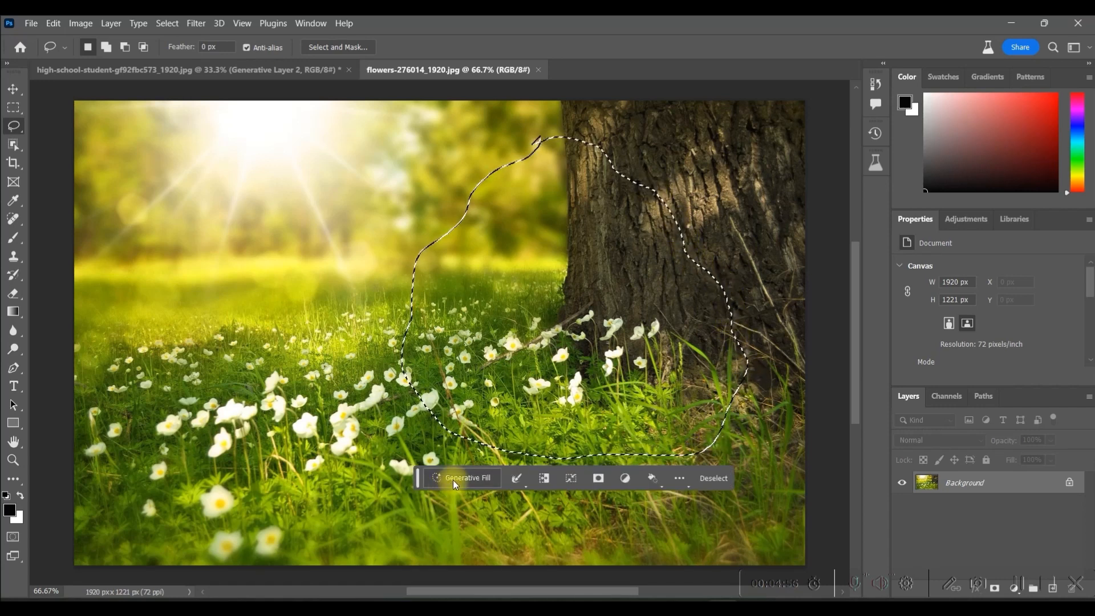
- Run Generative Fill with "A fair little girl with blond hair in Rainbow Colord Frock sitting & reading a book Ultra HD Detailed Studio Lighting Full front View"
{"action": "left_click", "coordinate": [456, 482]}
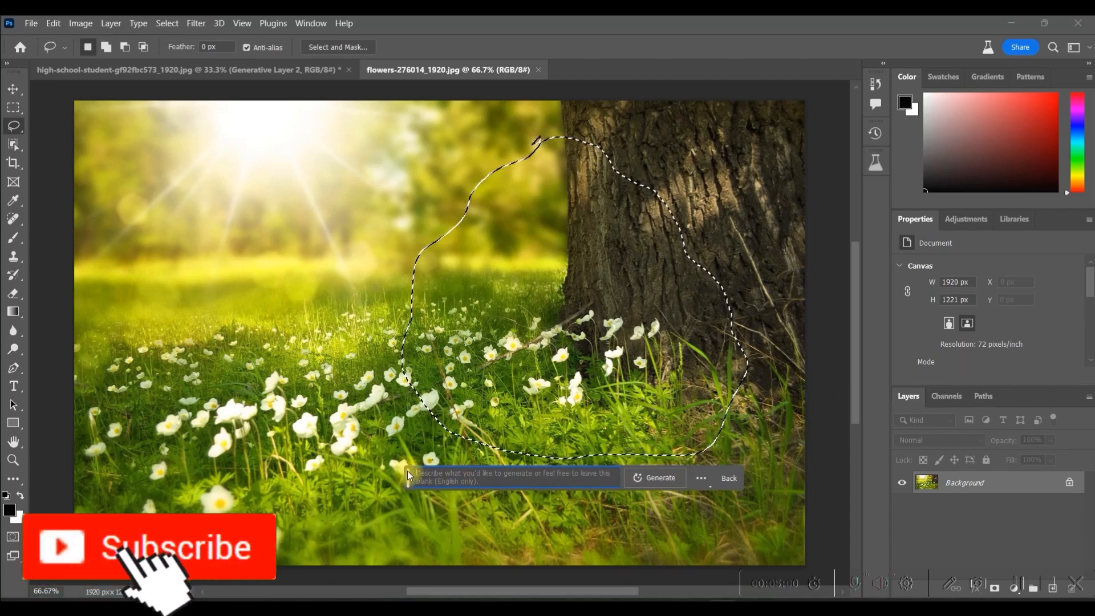
{"action": "type", "text": "A falir little girl with blond hair"}
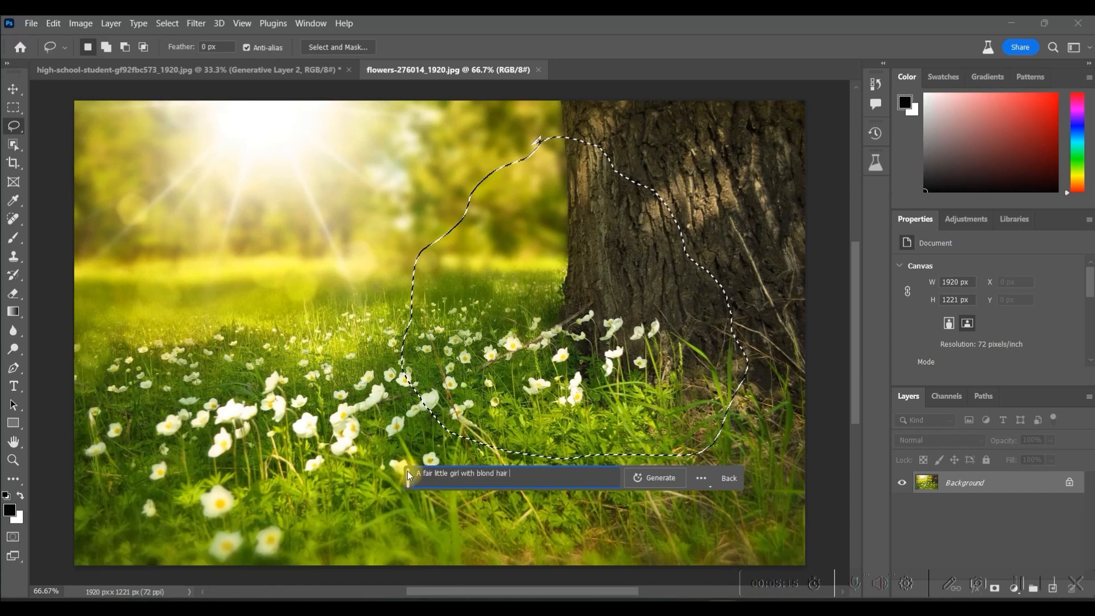
{"action": "type", "text": "in Rainbow Colord Frock sitting & reading a book Ultra HD Detailed Studio Lighting Full front View"}
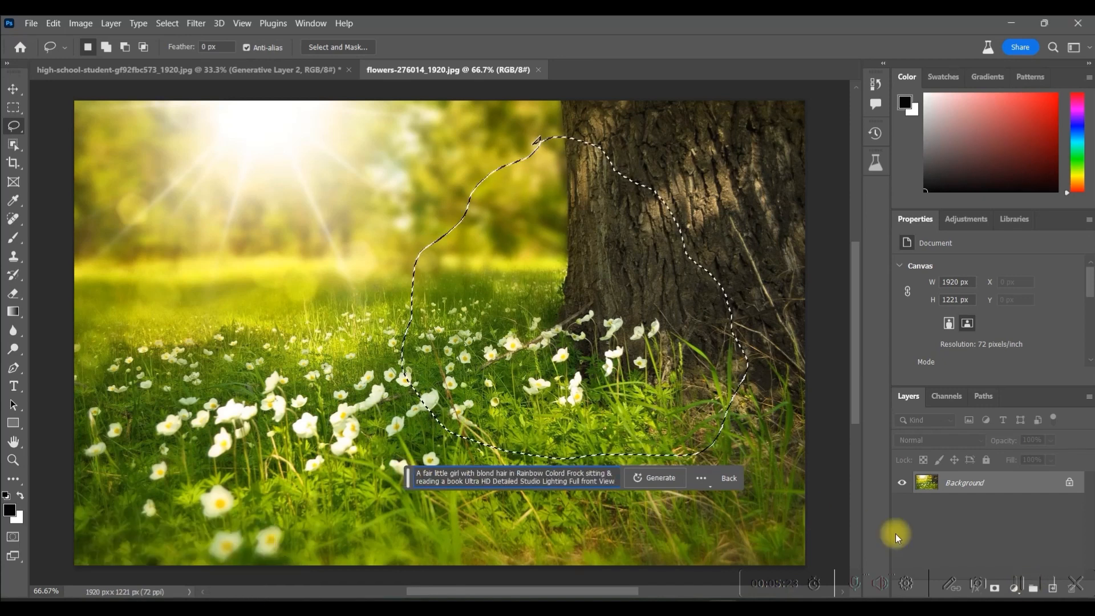
{"action": "left_click", "coordinate": [668, 482]}
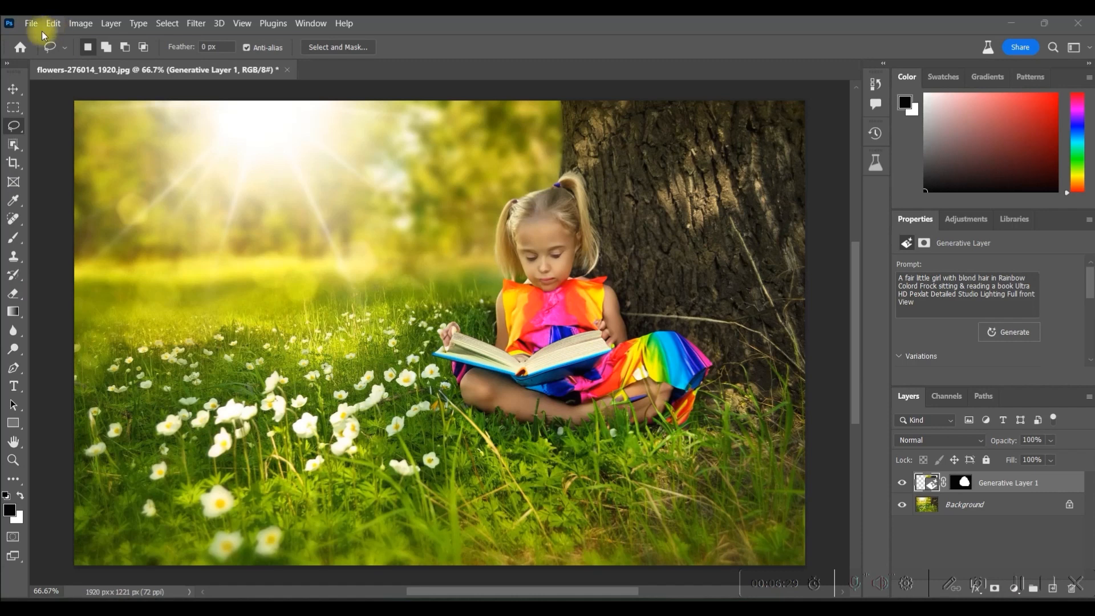
- Check the export options for the flower meadow photo
{"action": "left_click", "coordinate": [32, 23]}
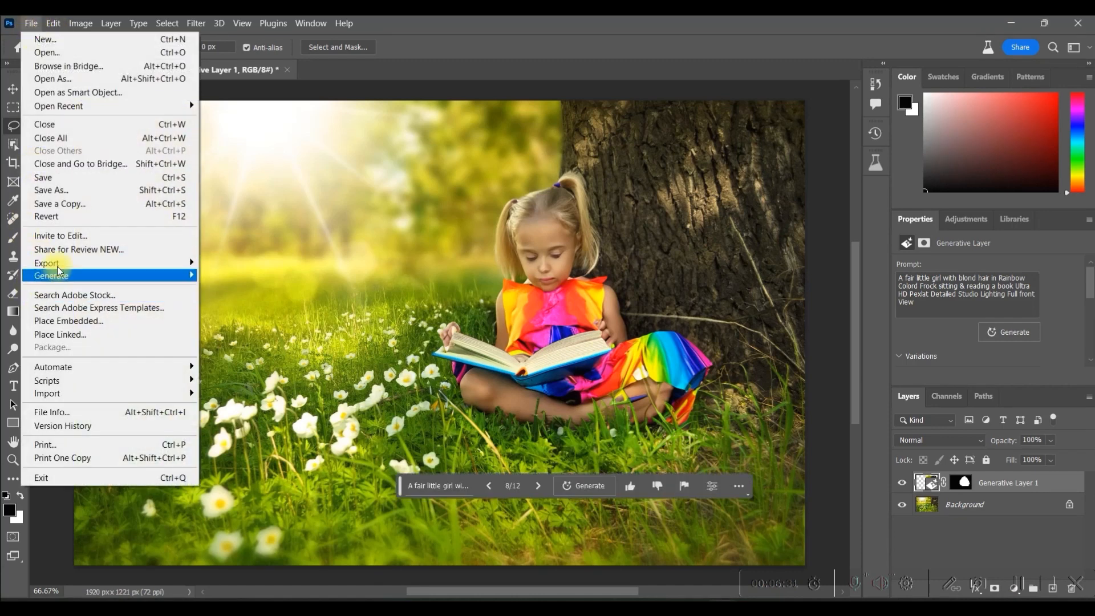
{"action": "mouse_move", "coordinate": [57, 263]}
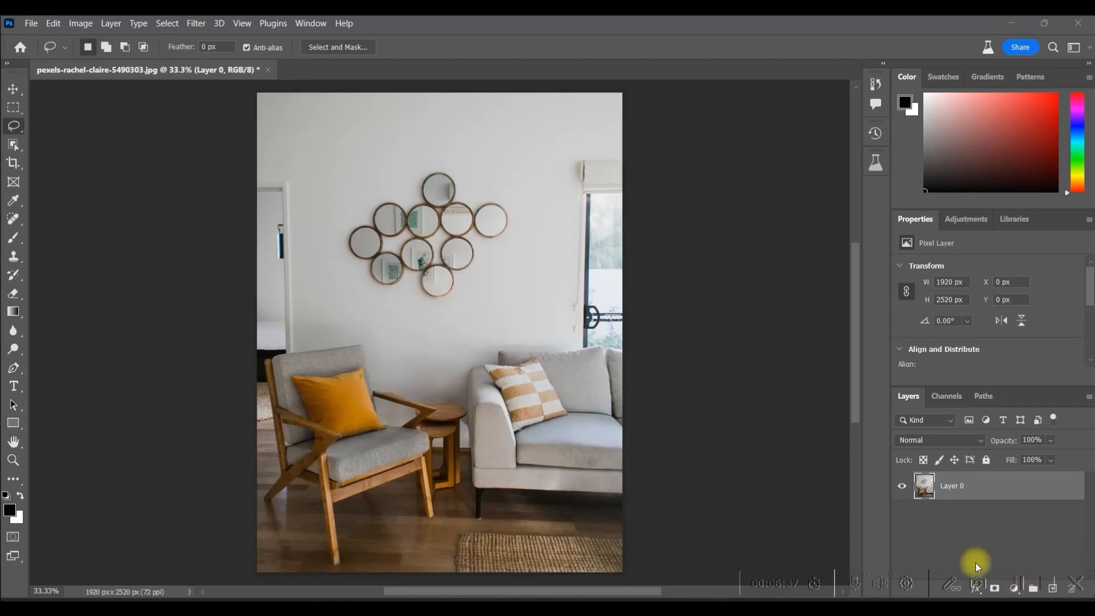
- Add a plant above the side table with a rectangular selection and the Generative Fill prompt "Plant", and show the third variation
{"action": "left_click_drag", "start_coordinate": [389, 305], "coordinate": [473, 409]}
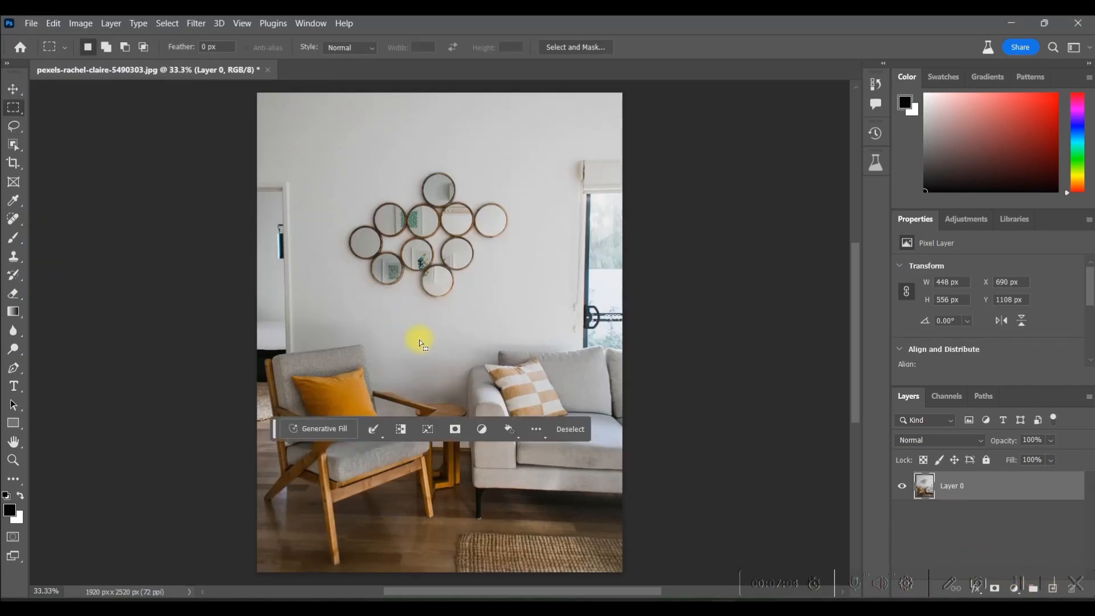
{"action": "left_click", "coordinate": [352, 428]}
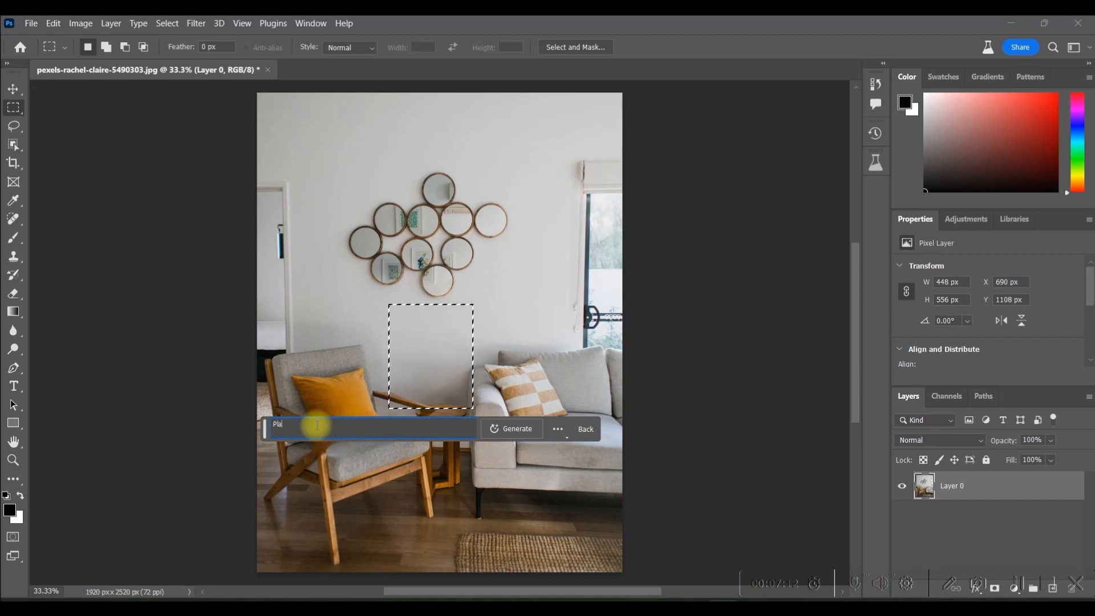
{"action": "left_click", "coordinate": [520, 430]}
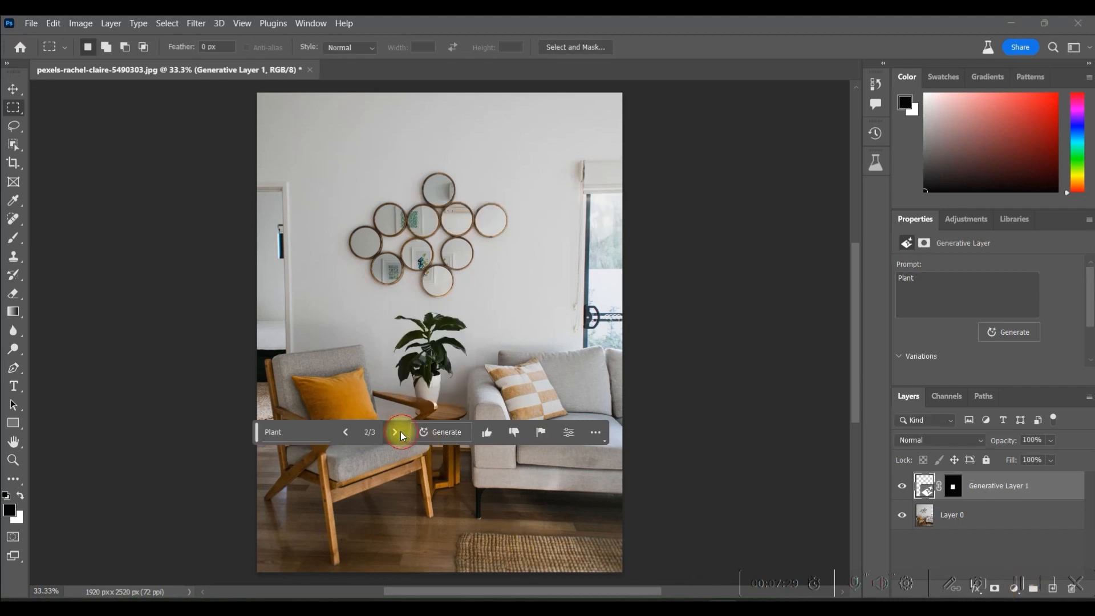
{"action": "left_click", "coordinate": [400, 432]}
{"action": "left_click", "coordinate": [399, 432]}
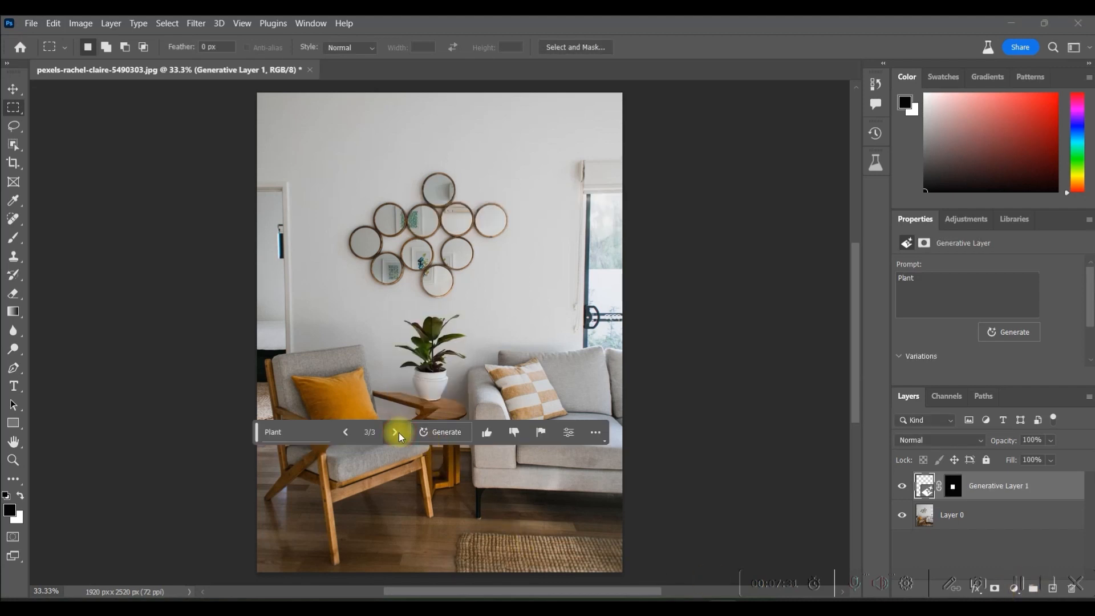
- Check the export options for the living room photo
{"action": "left_click", "coordinate": [31, 22]}
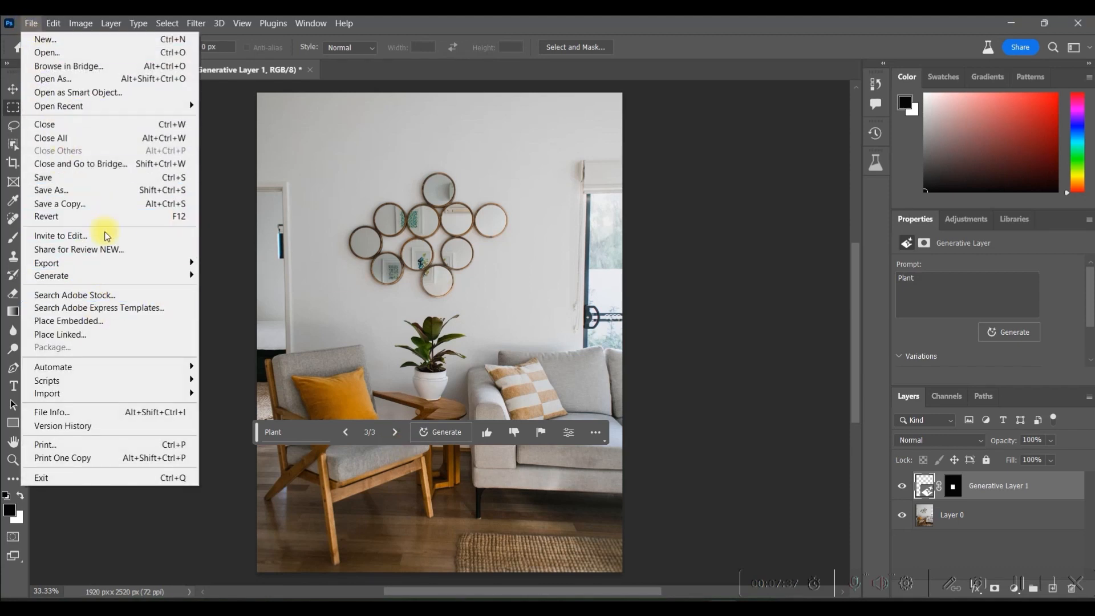
{"action": "mouse_move", "coordinate": [112, 267]}
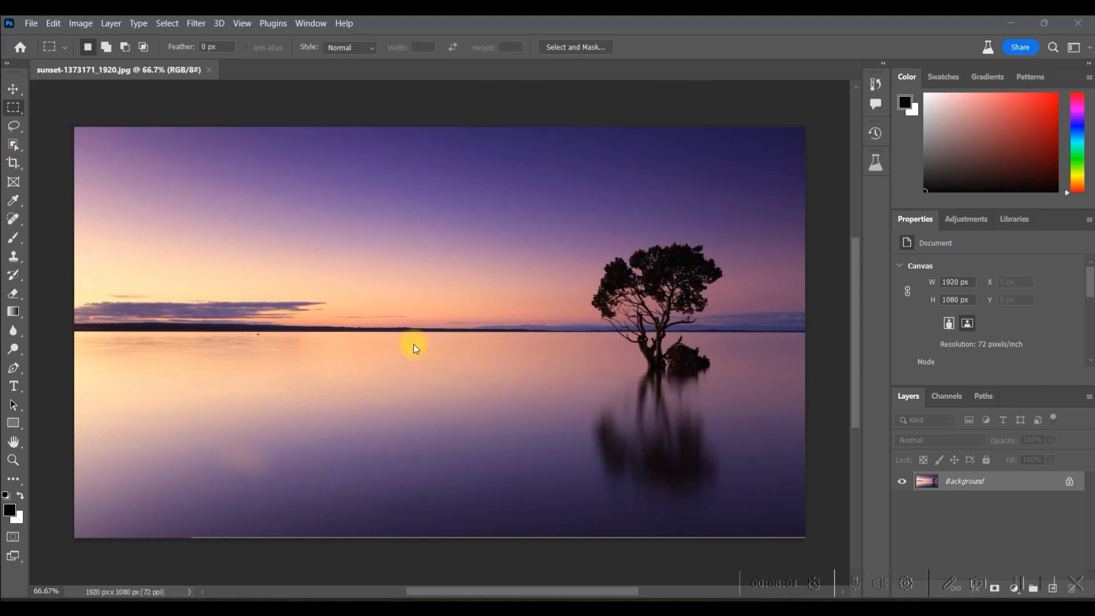
- Select the whole sky down to the horizon in the sunset photo and run Generative Fill with the prompt "Rainbow Sky After rain"
{"action": "left_click", "coordinate": [16, 108]}
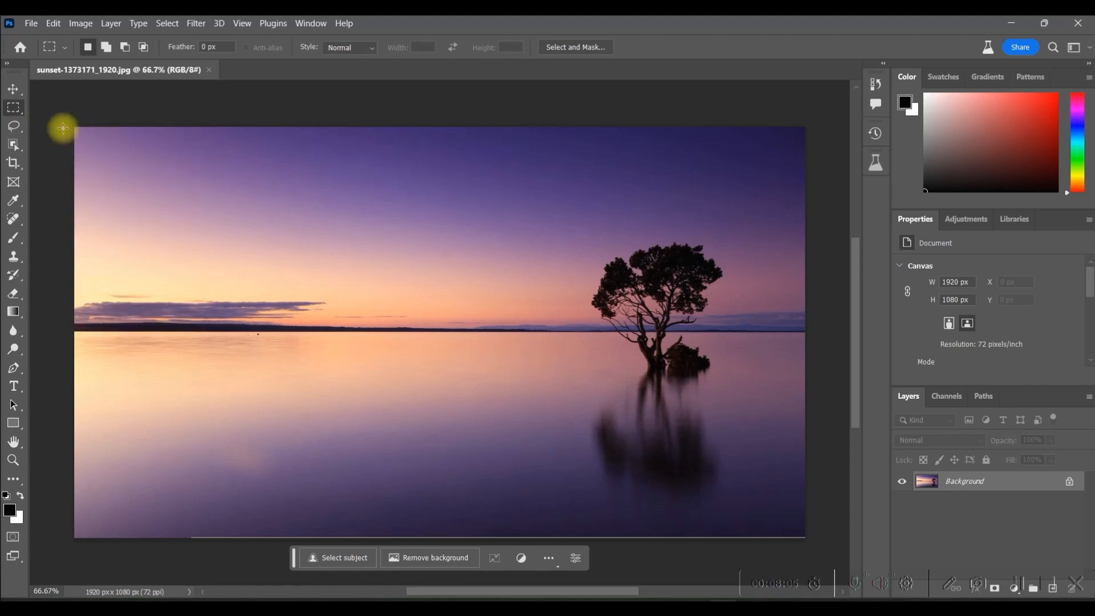
{"action": "left_click_drag", "start_coordinate": [68, 124], "coordinate": [825, 325]}
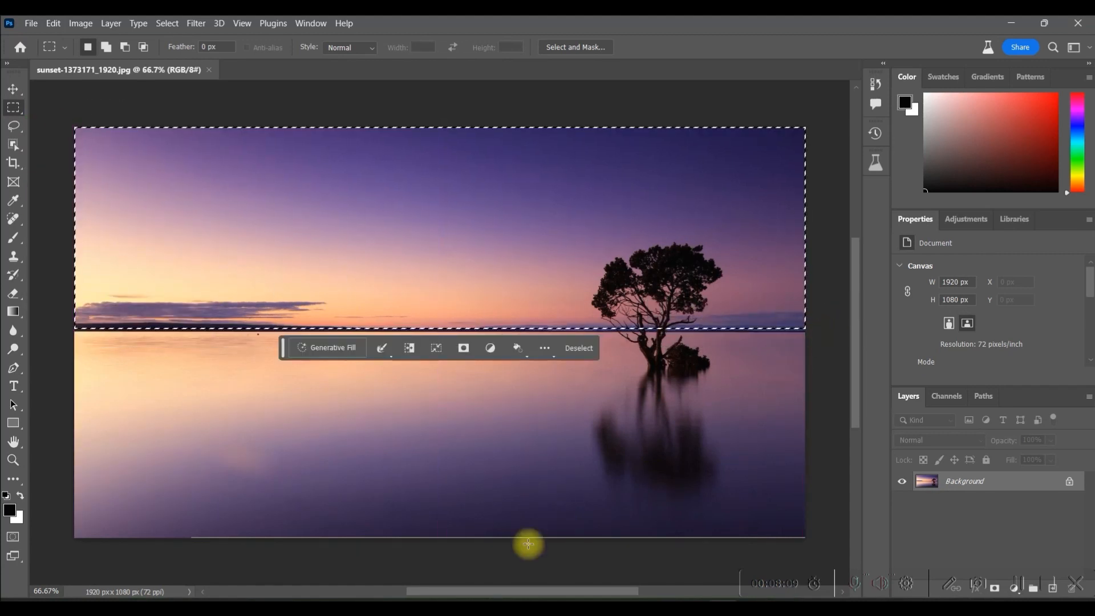
{"action": "left_click", "coordinate": [325, 347]}
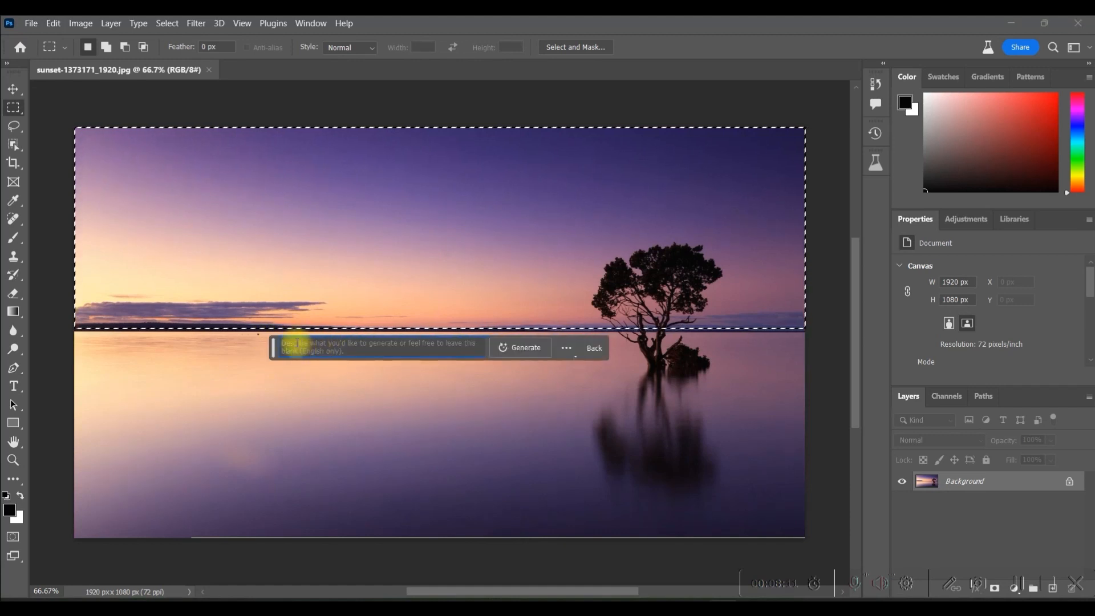
{"action": "type", "text": "Ra"}
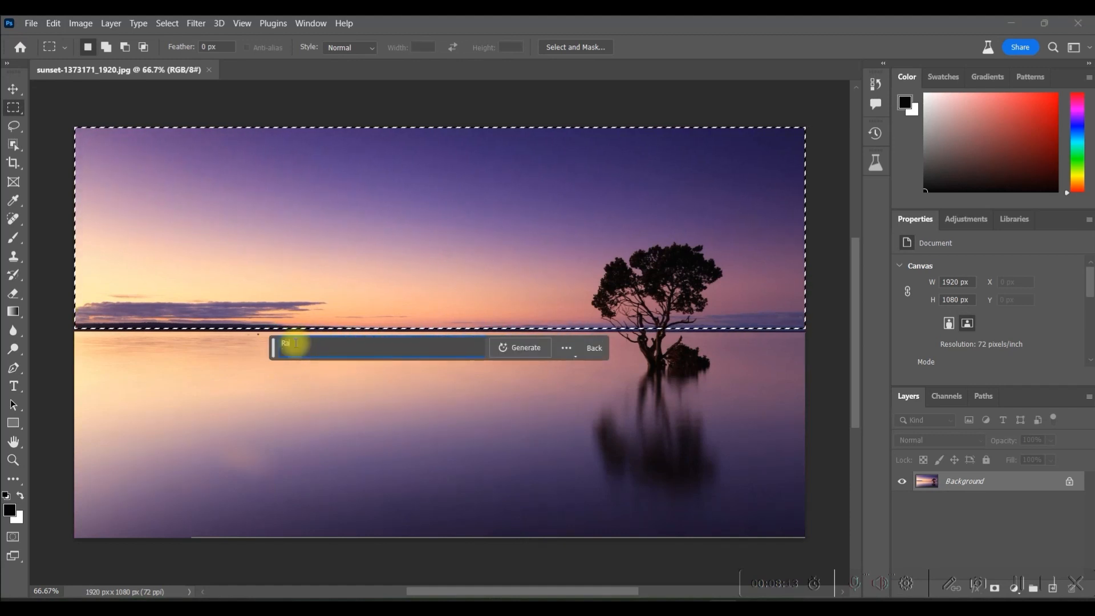
{"action": "type", "text": "inbow Sky After ra"}
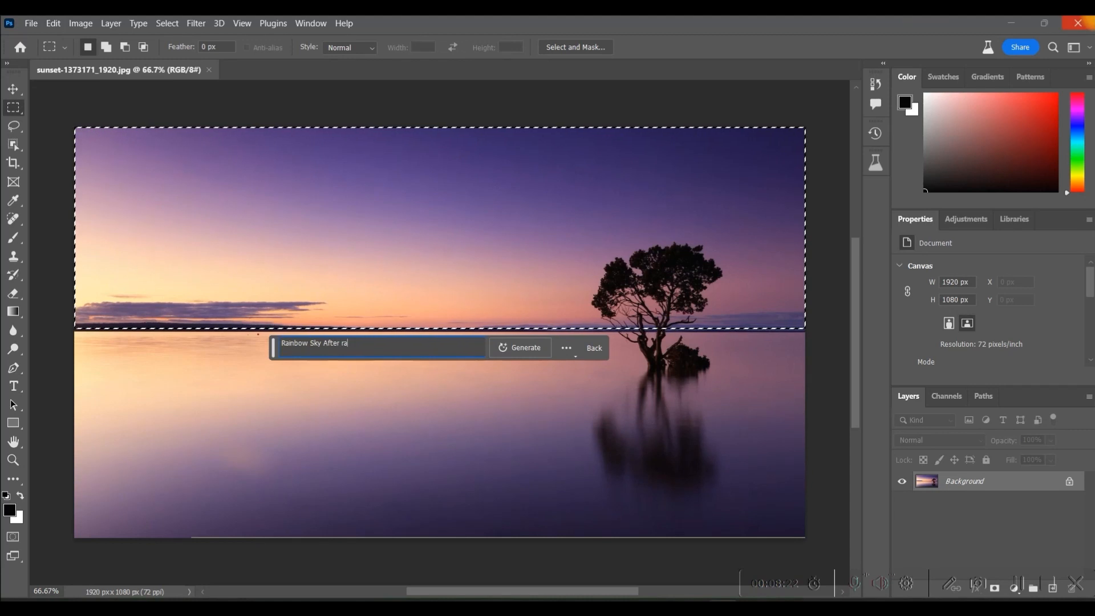
{"action": "left_click", "coordinate": [535, 345]}
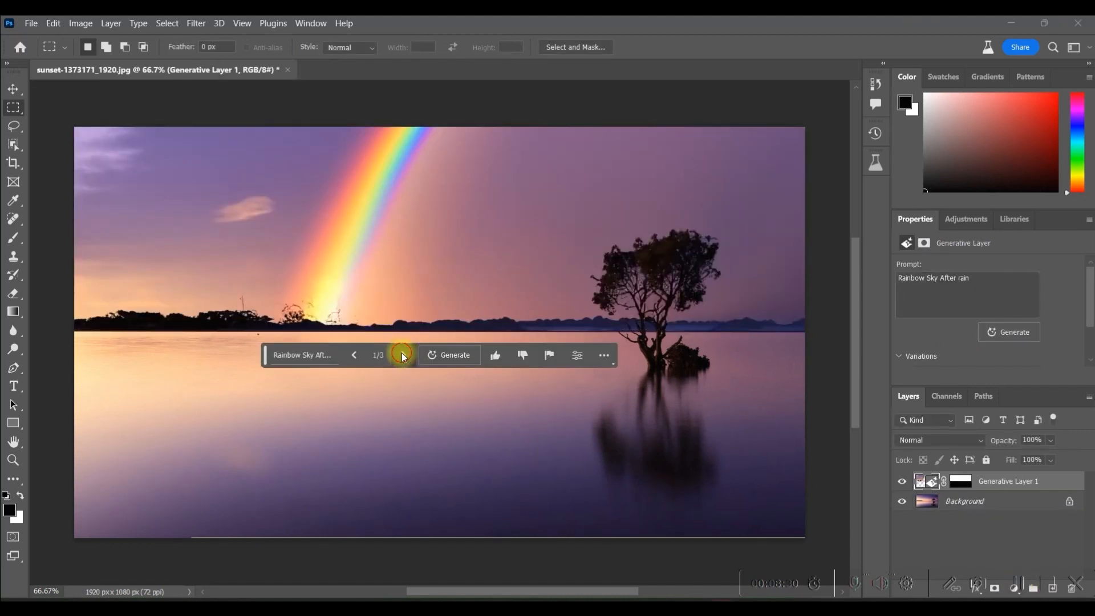
- Compare the generated variations of the rainbow sky
{"action": "left_click", "coordinate": [402, 355]}
{"action": "left_click", "coordinate": [401, 355]}
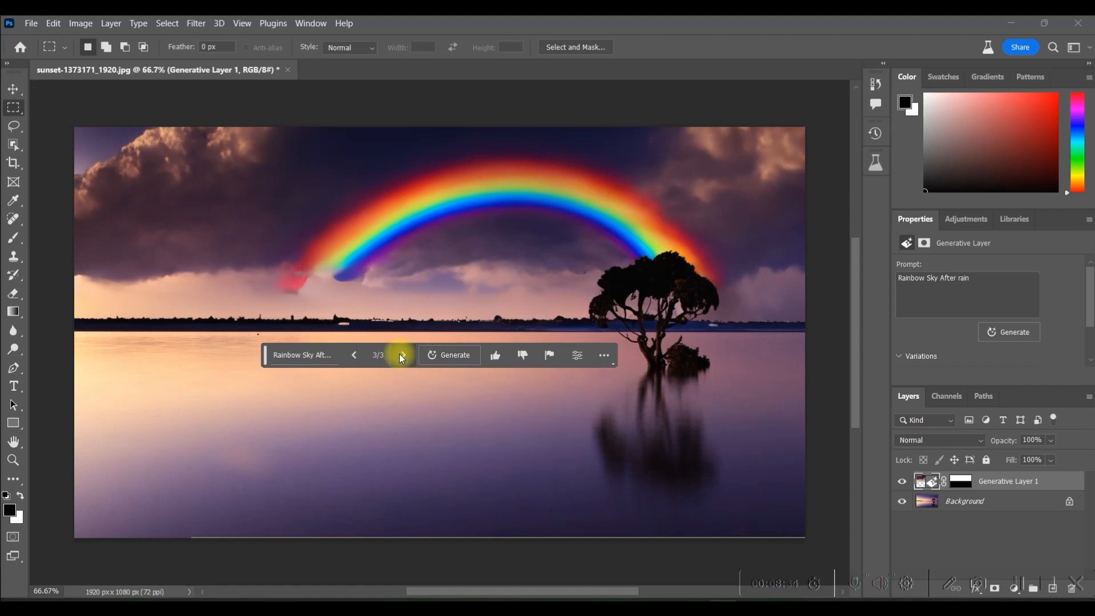
{"action": "left_click", "coordinate": [354, 355]}
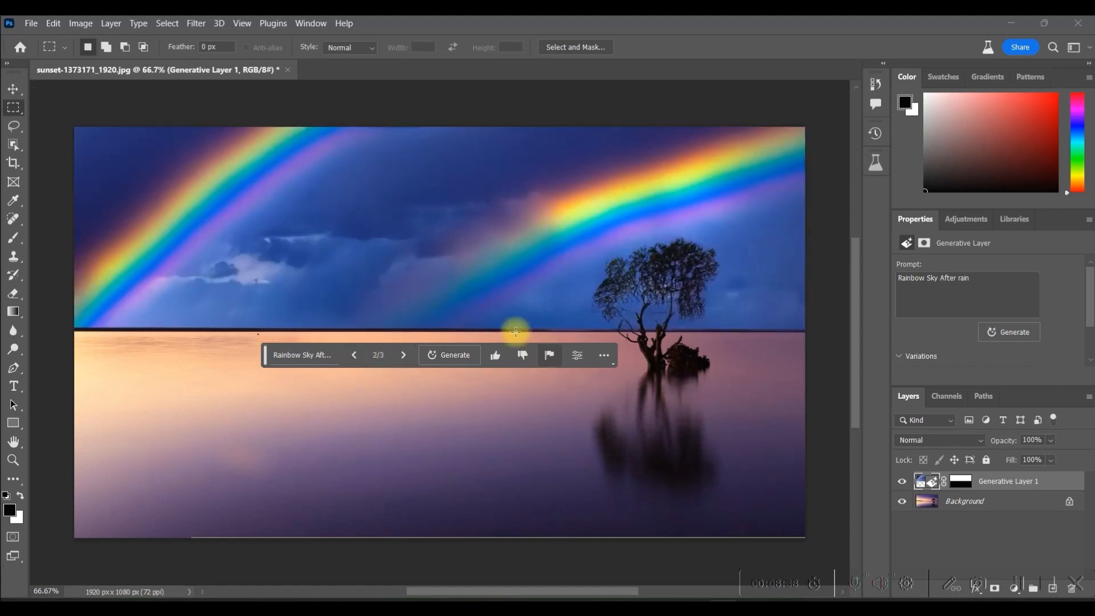
{"action": "left_click", "coordinate": [353, 356]}
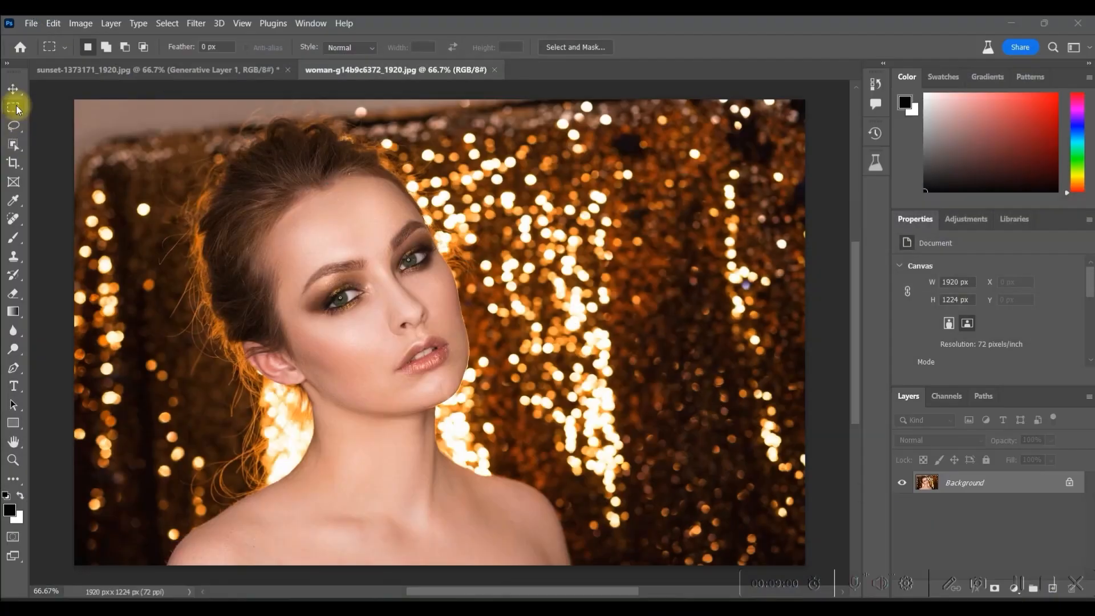
- Give the woman a smile with a rectangular selection around her mouth and the Generative Fill prompt "Smile", and browse the variations
{"action": "left_click", "coordinate": [14, 106]}
{"action": "left_click_drag", "start_coordinate": [382, 355], "coordinate": [499, 333]}
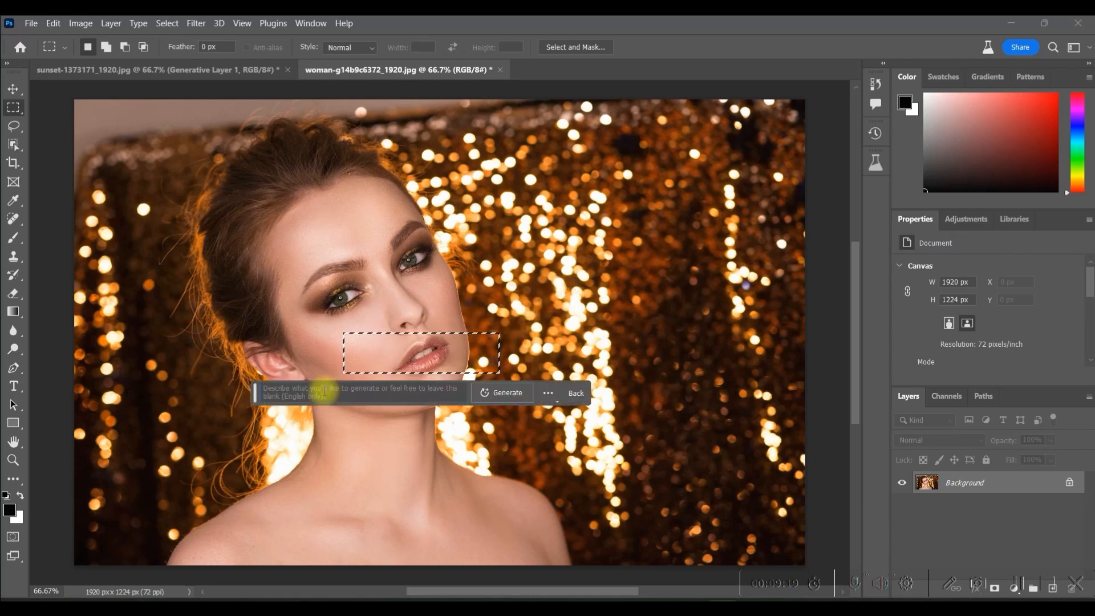
{"action": "type", "text": "Smile"}
{"action": "left_click", "coordinate": [490, 389]}
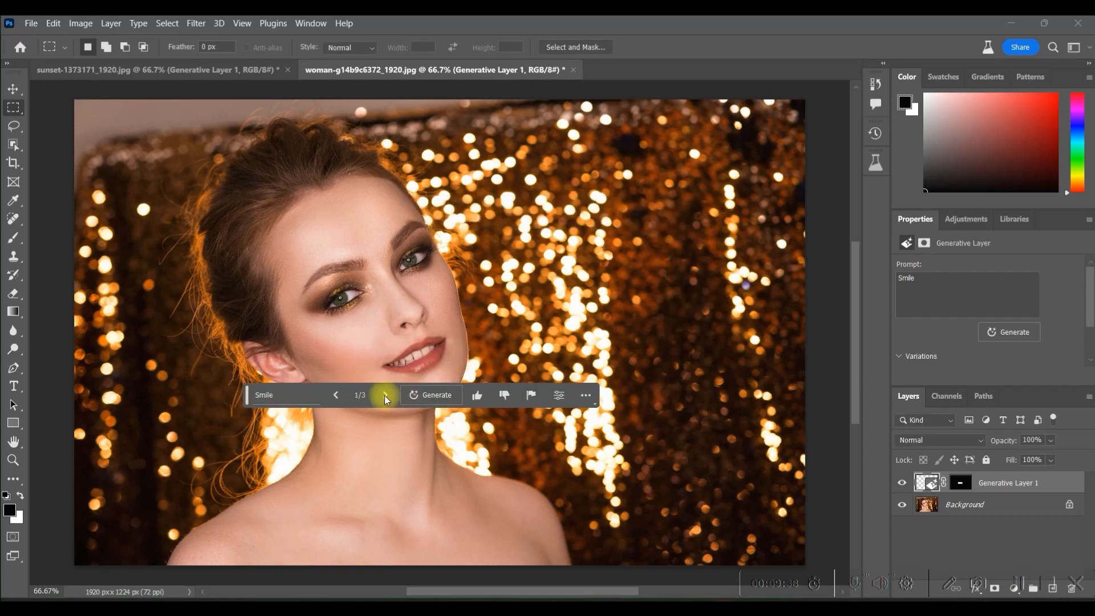
{"action": "left_click", "coordinate": [386, 395]}
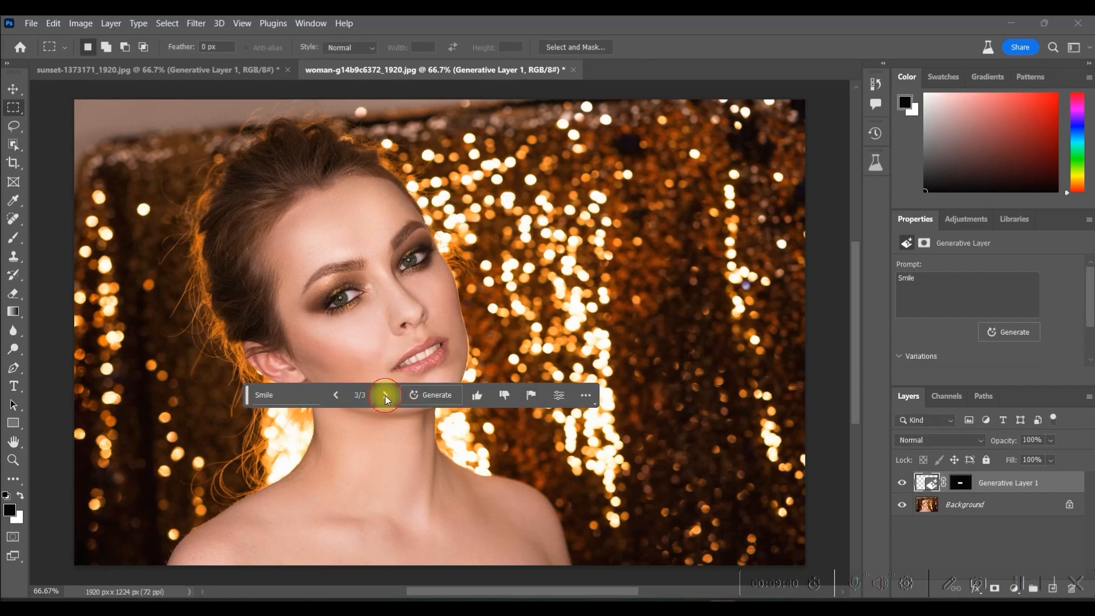
{"action": "left_click", "coordinate": [385, 395]}
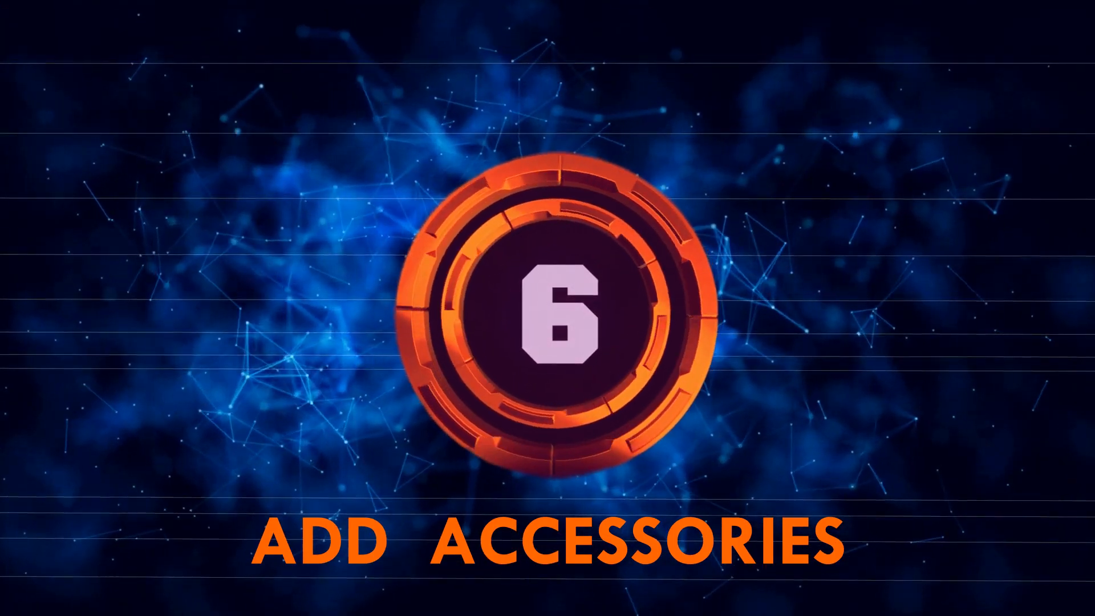
- Add a hat with a rectangular selection over the top of the woman's head and the Generative Fill prompt "Hat", and show the third variation
{"action": "left_click_drag", "start_coordinate": [258, 176], "coordinate": [264, 159]}
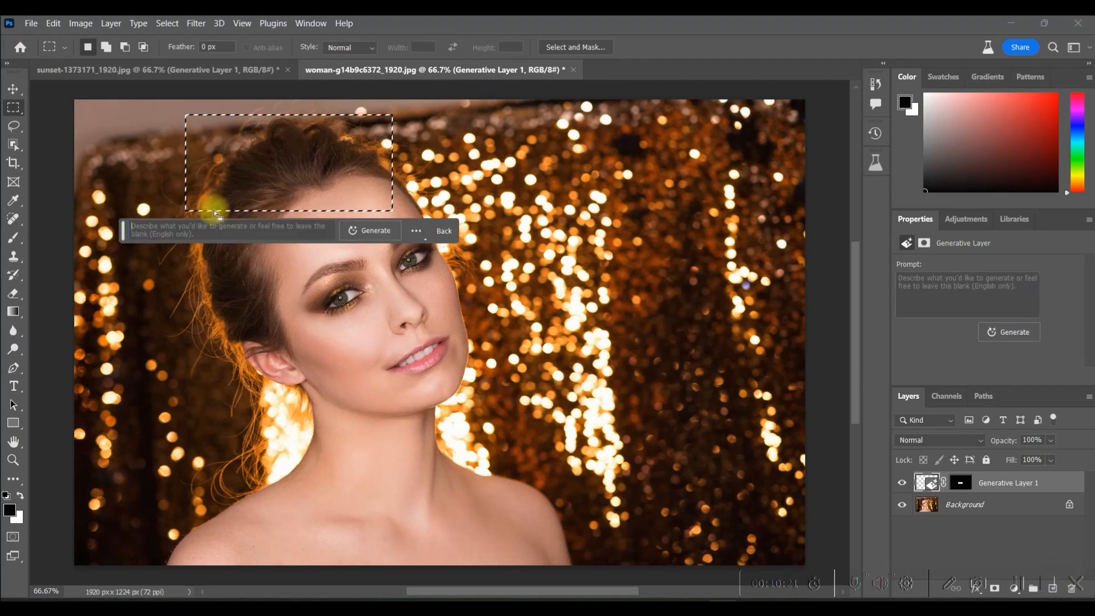
{"action": "left_click_drag", "start_coordinate": [215, 197], "coordinate": [227, 196]}
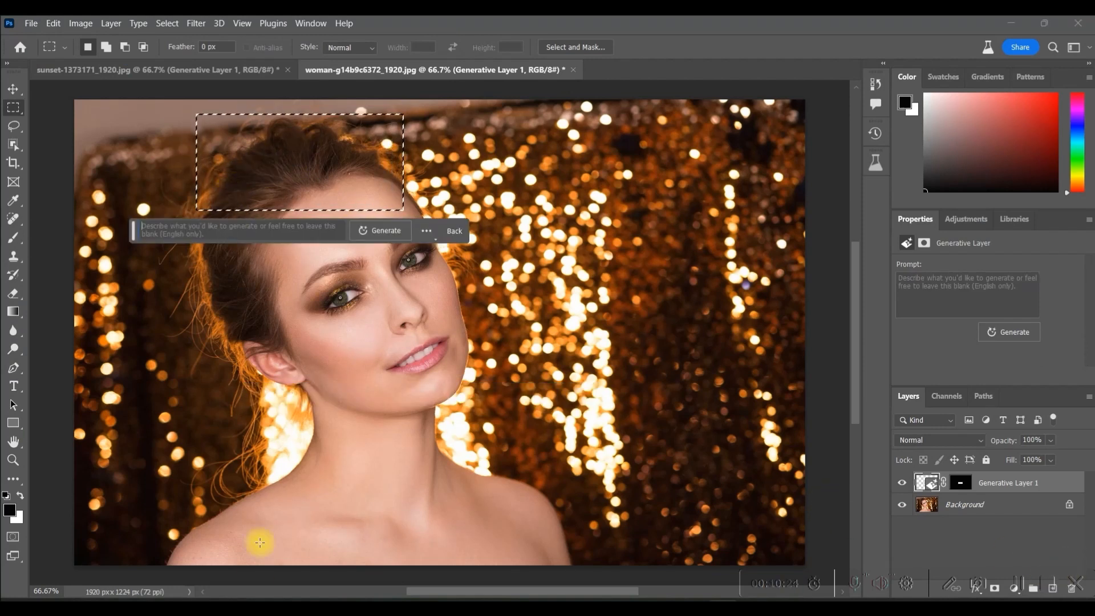
{"action": "left_click", "coordinate": [190, 232]}
{"action": "type", "text": "c"}
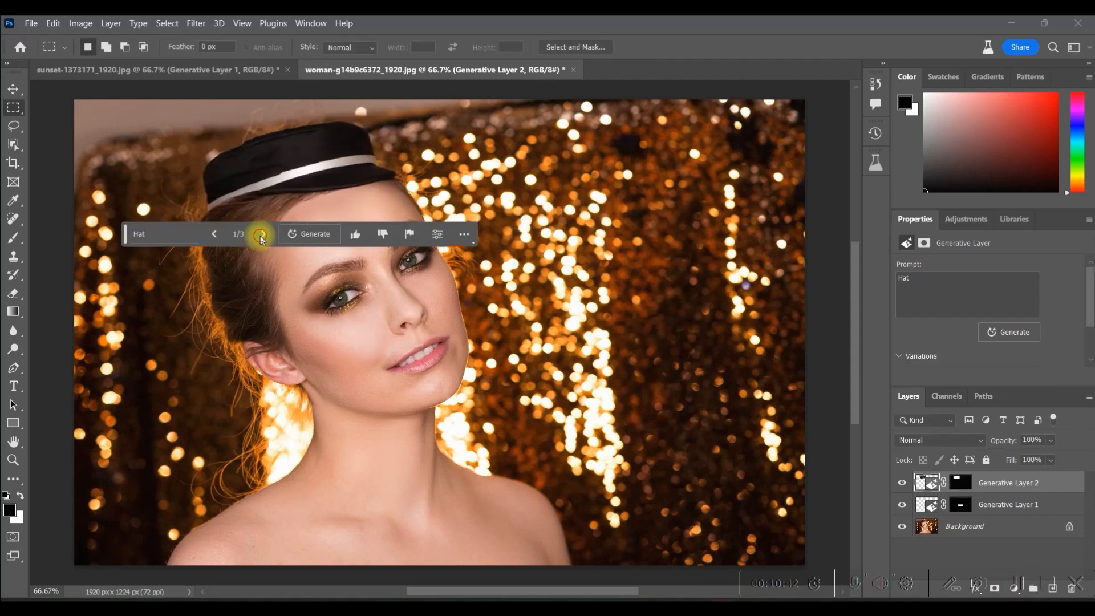
{"action": "left_click", "coordinate": [260, 235]}
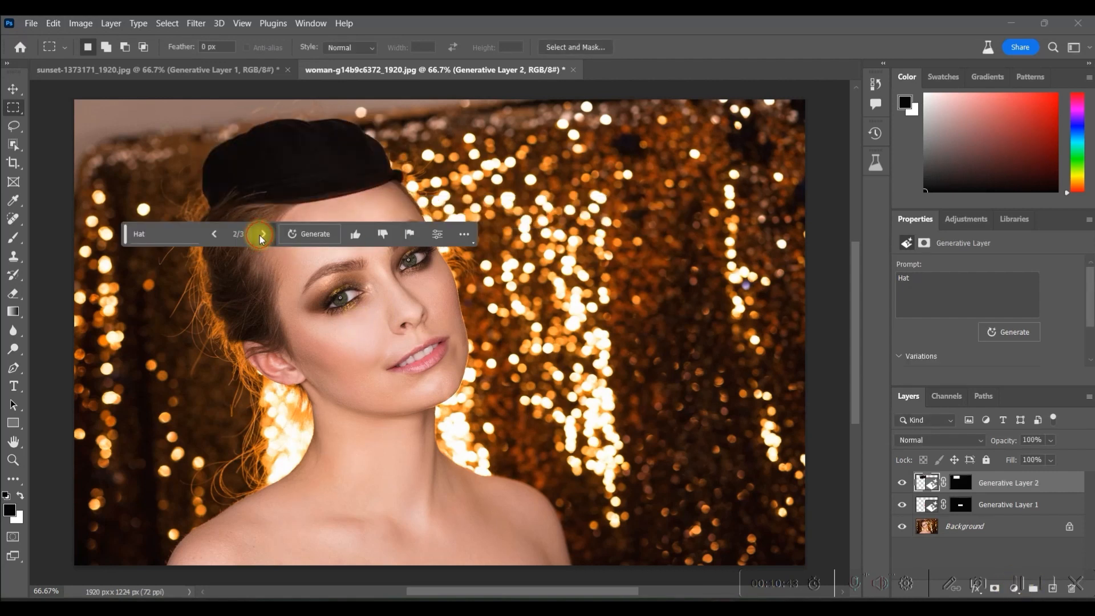
{"action": "left_click", "coordinate": [260, 235]}
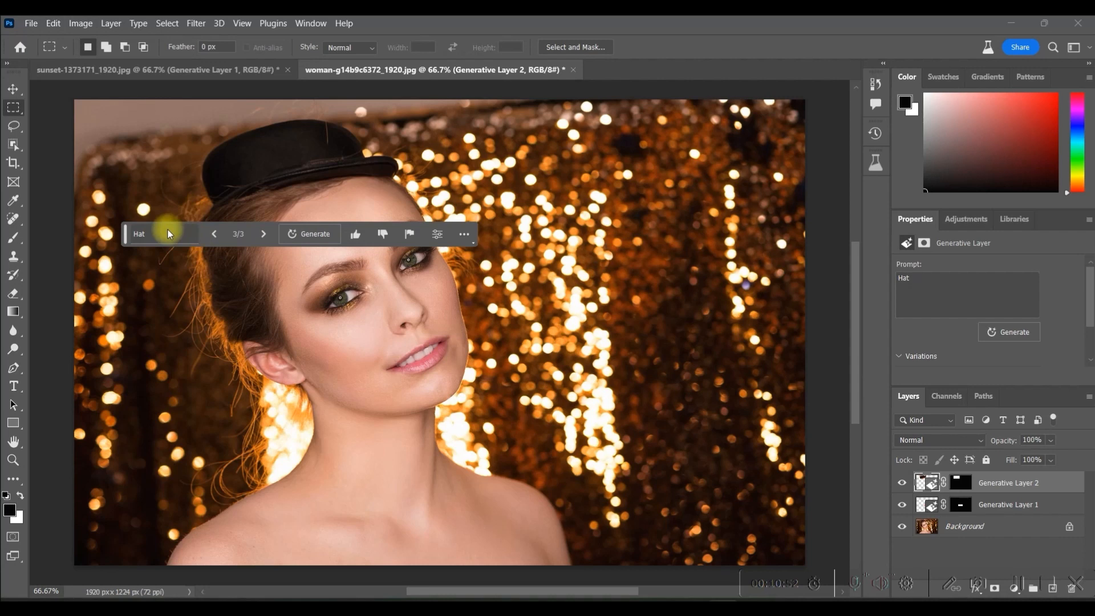
- Clothe the woman with a rectangular selection over her shoulders and chest and the Generative Fill prompt "Red Dress"
{"action": "left_click_drag", "start_coordinate": [203, 477], "coordinate": [569, 403]}
{"action": "scroll", "coordinate": [570, 404], "scroll_direction": "up", "scroll_amount": 2}
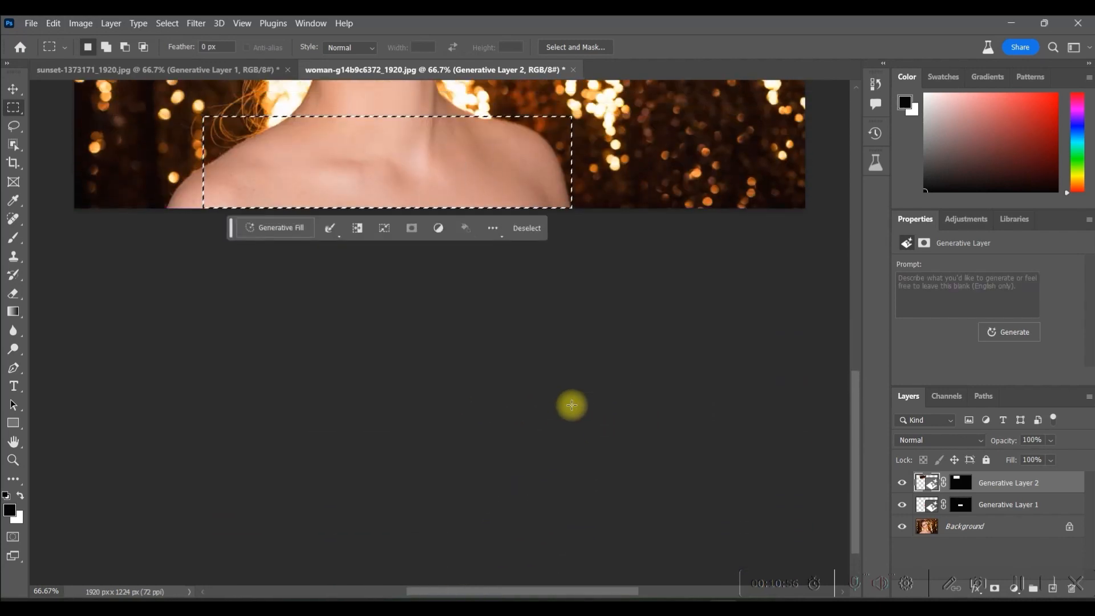
{"action": "left_click_drag", "start_coordinate": [337, 161], "coordinate": [322, 160]}
{"action": "scroll", "coordinate": [488, 362], "scroll_direction": "up", "scroll_amount": 1}
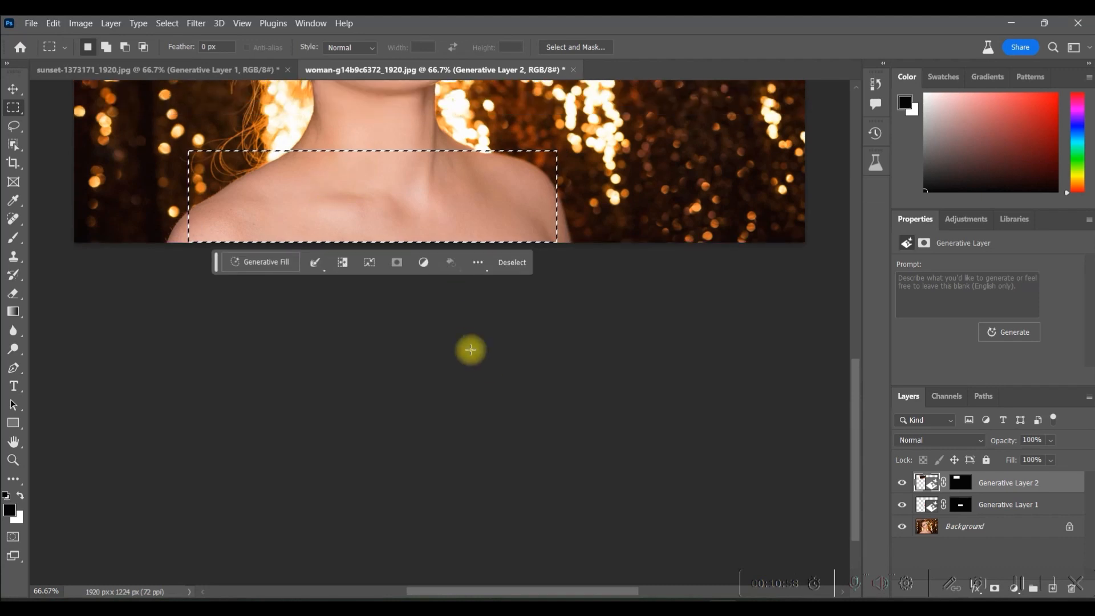
{"action": "left_click", "coordinate": [274, 261]}
{"action": "type", "text": "Red Dress"}
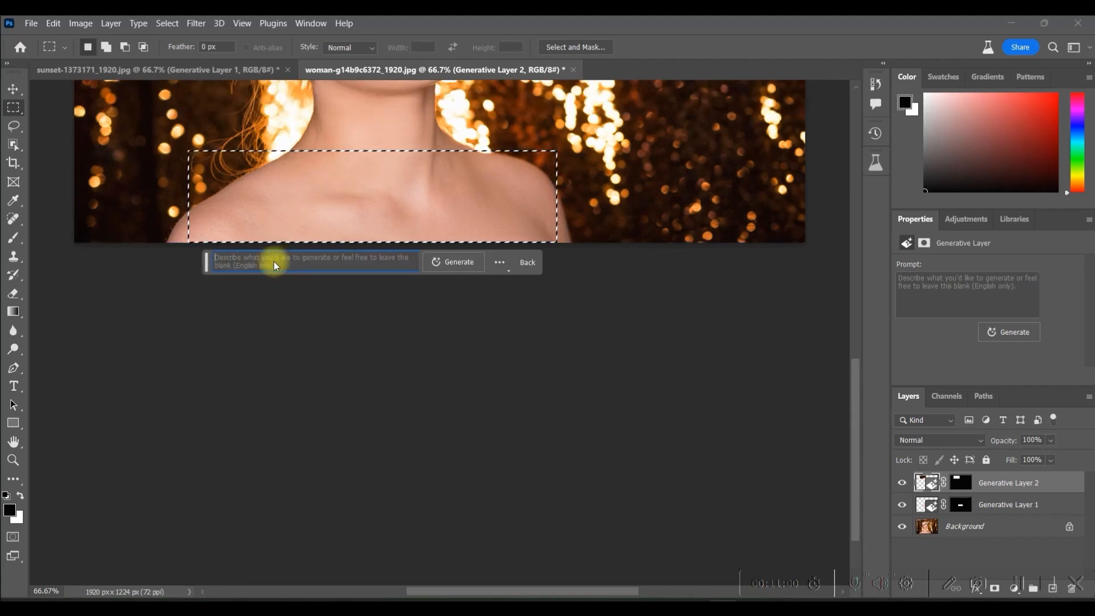
{"action": "left_click", "coordinate": [480, 259]}
- Browse the generated variations of the red dress
{"action": "scroll", "coordinate": [850, 314], "scroll_direction": "up", "scroll_amount": 5}
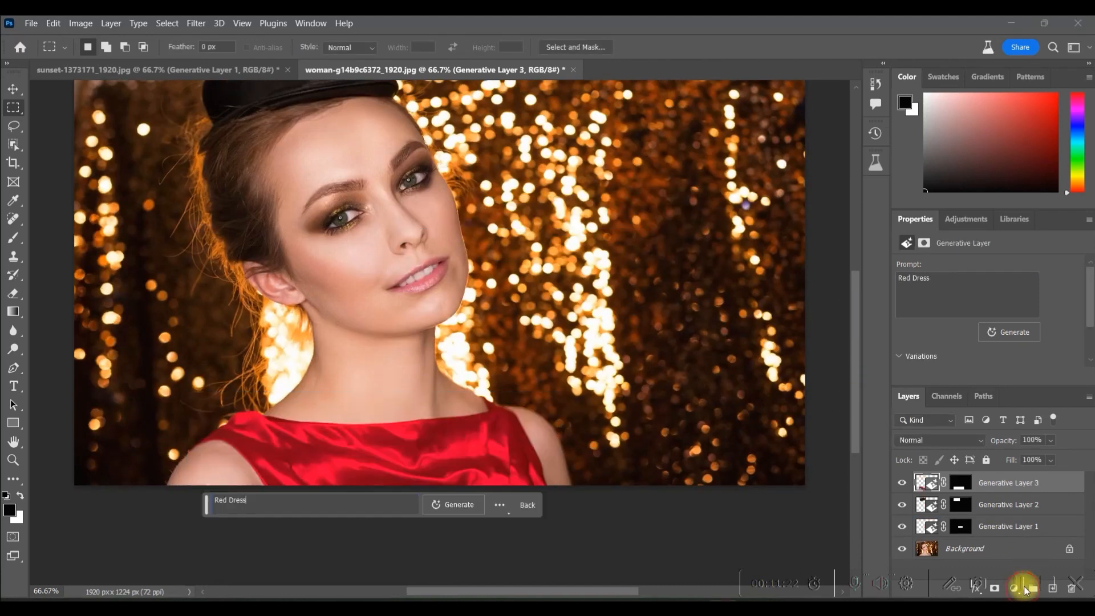
{"action": "left_click", "coordinate": [338, 505]}
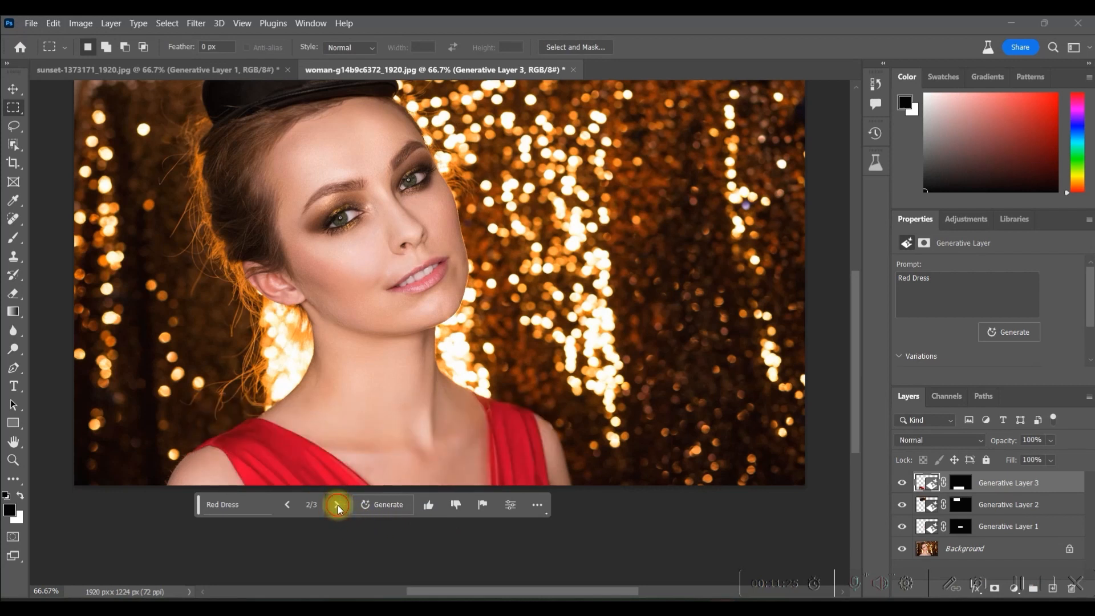
{"action": "left_click", "coordinate": [337, 505]}
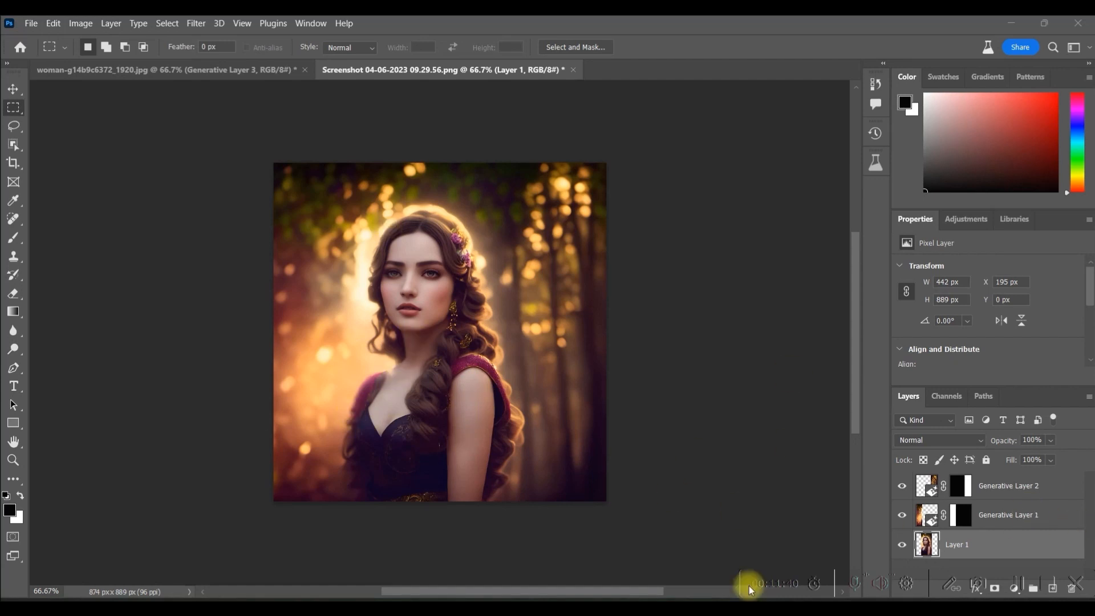
{"action": "left_click", "coordinate": [974, 548]}
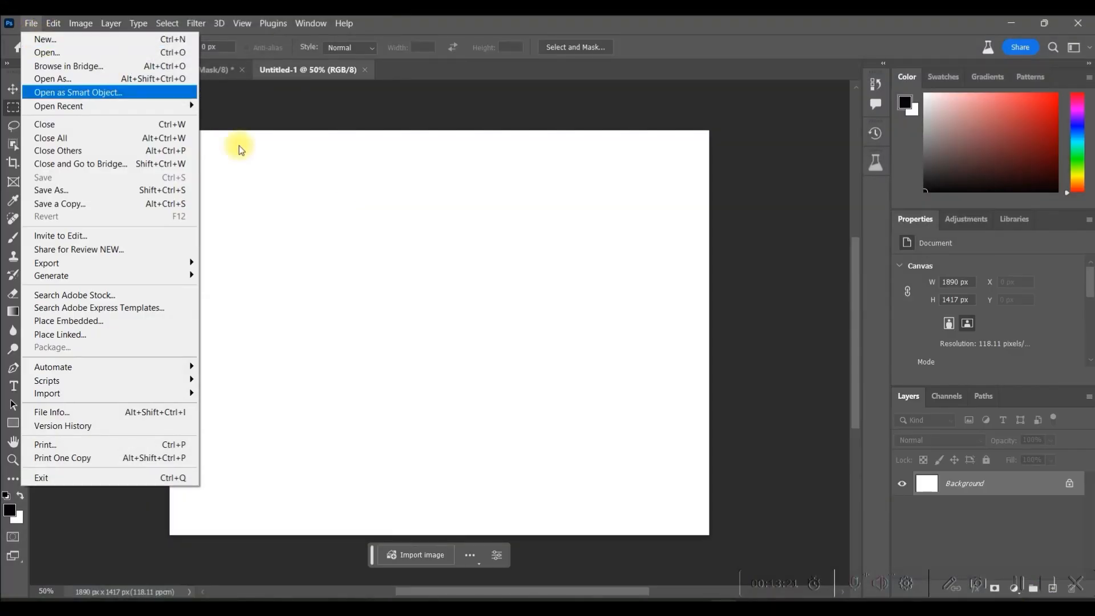
{"action": "left_click", "coordinate": [465, 259]}
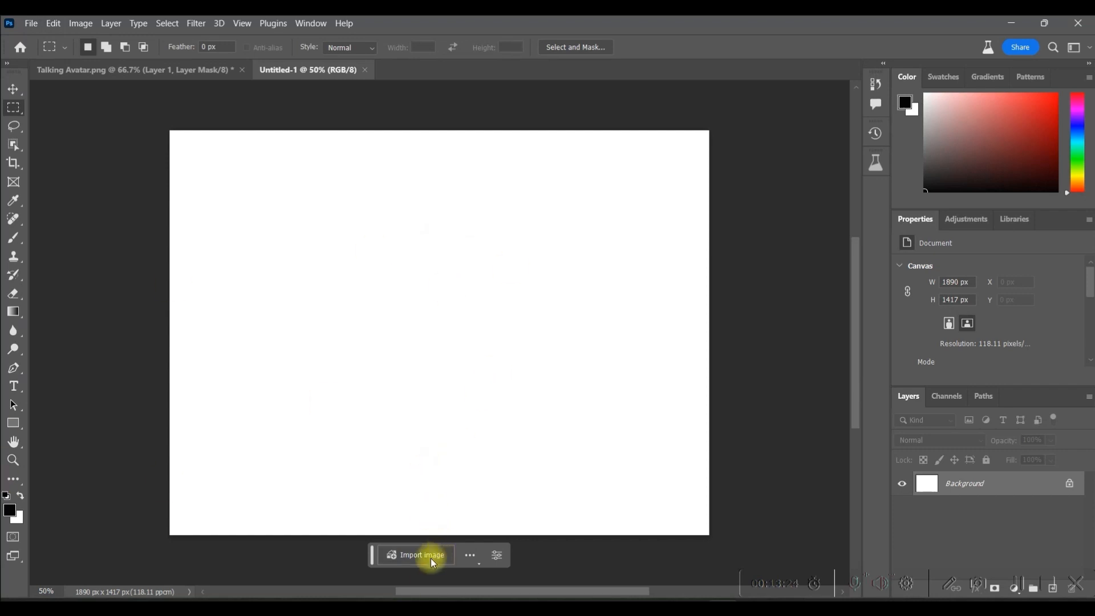
- Unlock the background layer and fill the whole blank canvas using Generative Fill with the prompt "Cat on sofa"
{"action": "left_click", "coordinate": [1069, 484]}
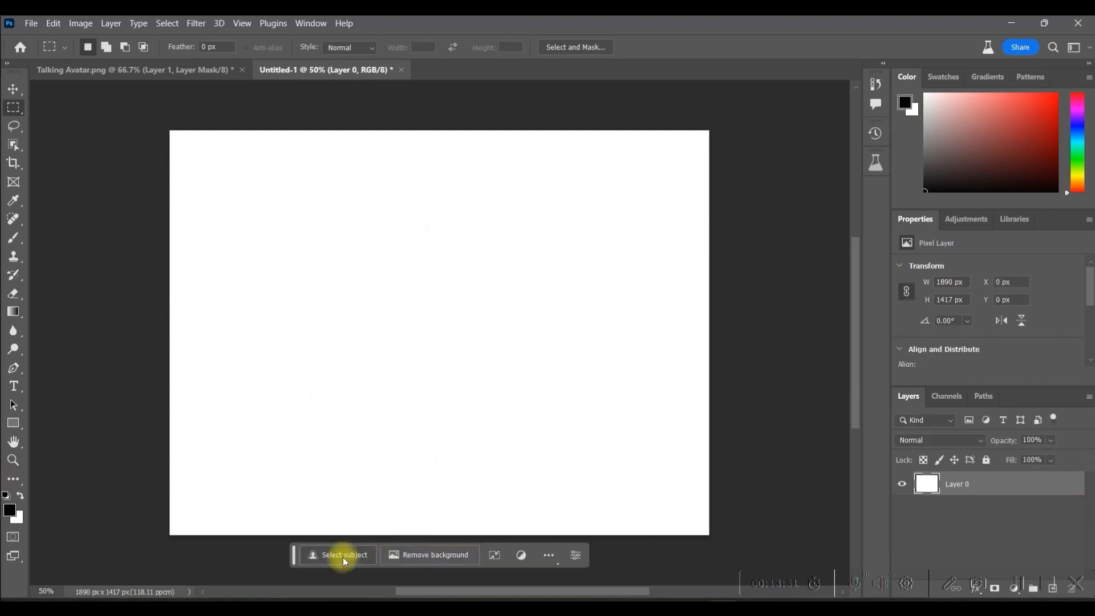
{"action": "left_click", "coordinate": [461, 351]}
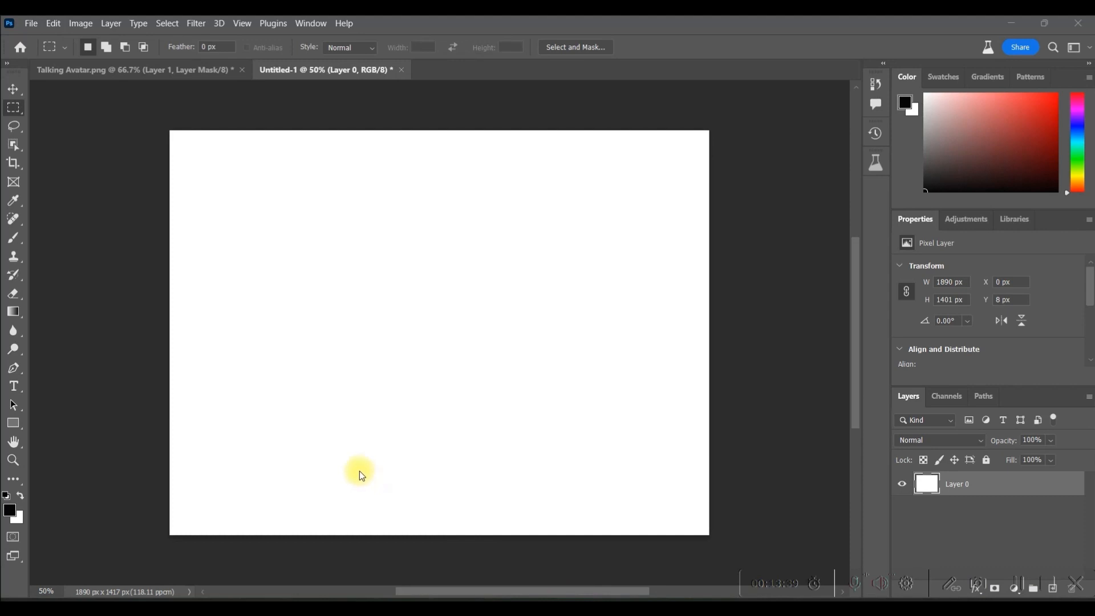
{"action": "key", "text": "ctrl+a"}
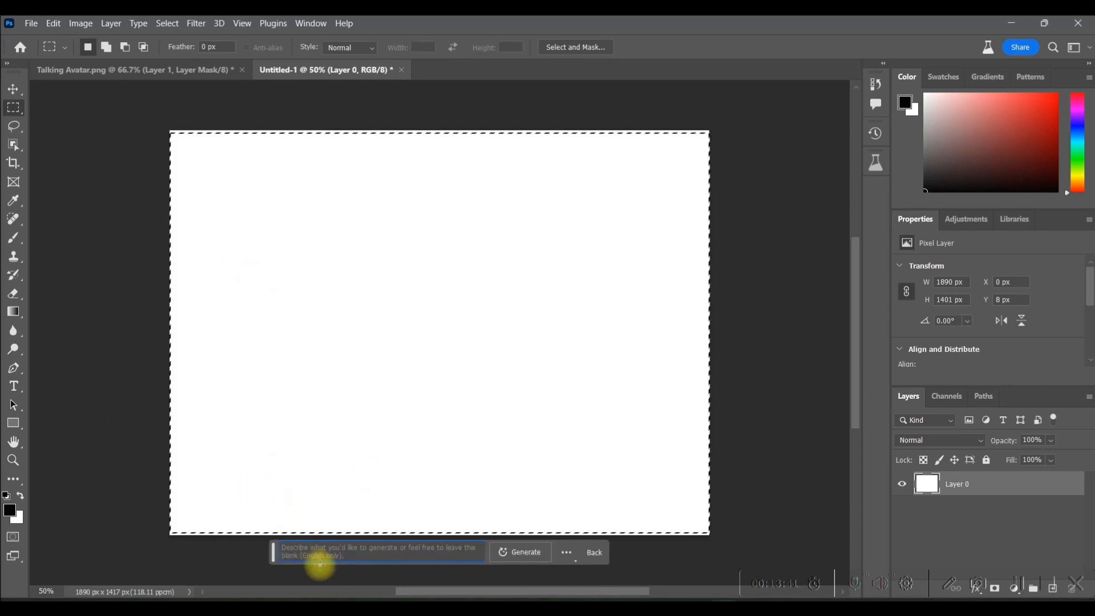
{"action": "left_click", "coordinate": [520, 552]}
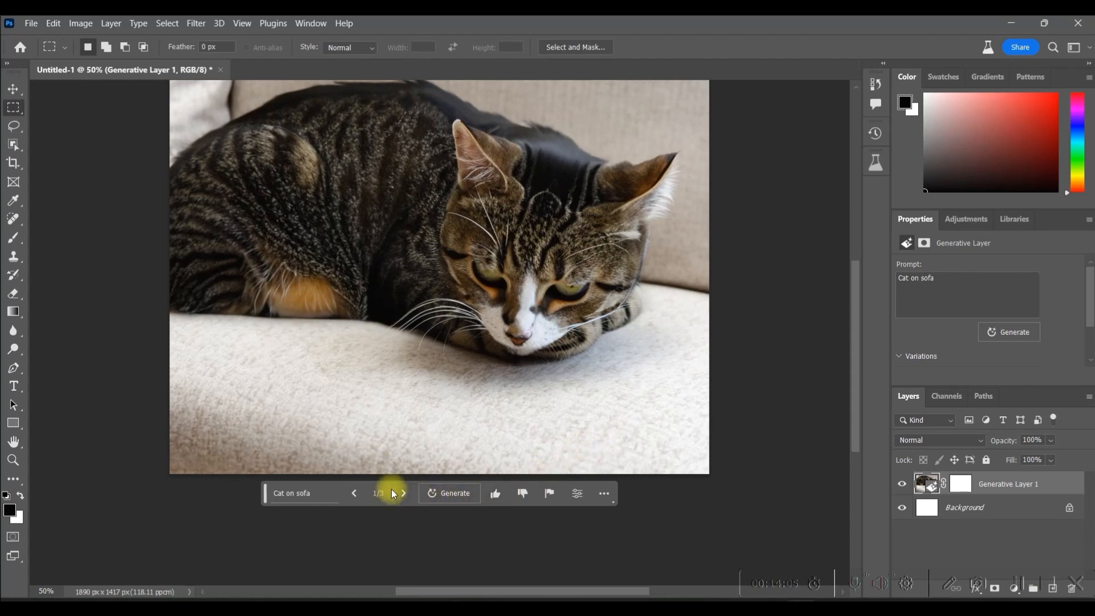
- Browse the generated variations of the cat on the sofa
{"action": "left_click", "coordinate": [403, 494]}
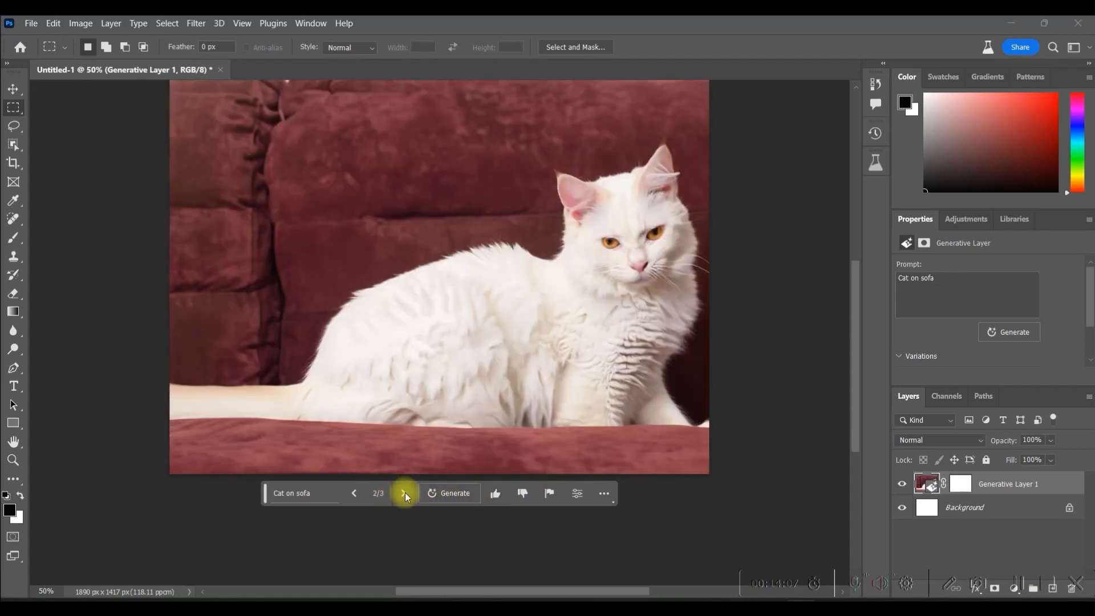
{"action": "scroll", "coordinate": [481, 491], "scroll_direction": "up", "scroll_amount": 1}
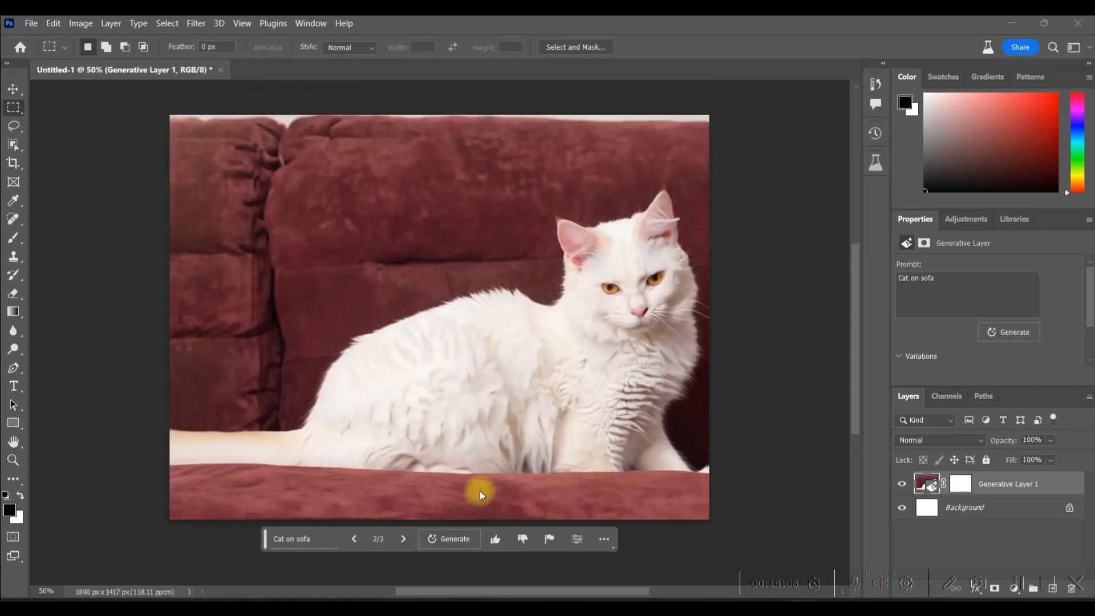
{"action": "left_click", "coordinate": [404, 539]}
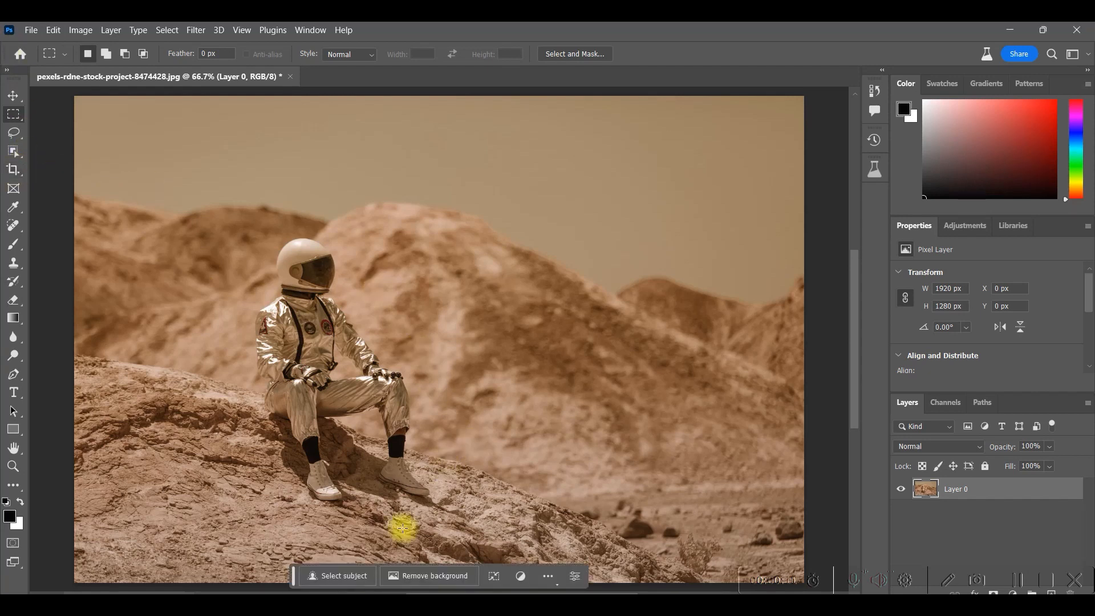
- Extend the astronaut photo's canvas downward by about 400 px with the Crop tool
{"action": "key", "text": "c"}
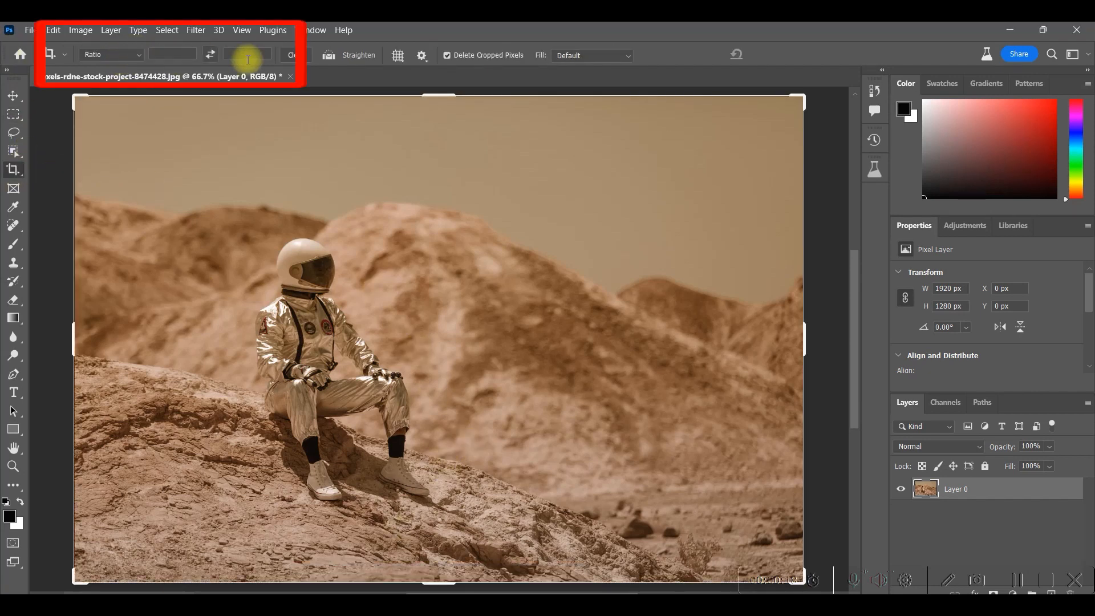
{"action": "left_click_drag", "start_coordinate": [425, 572], "coordinate": [438, 590]}
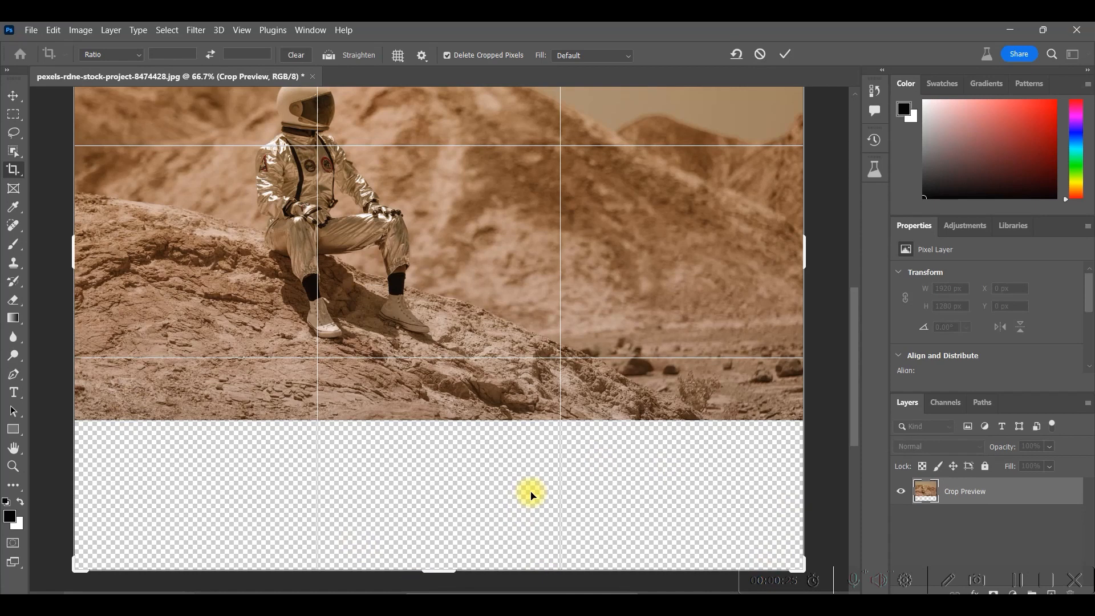
{"action": "left_click", "coordinate": [21, 118]}
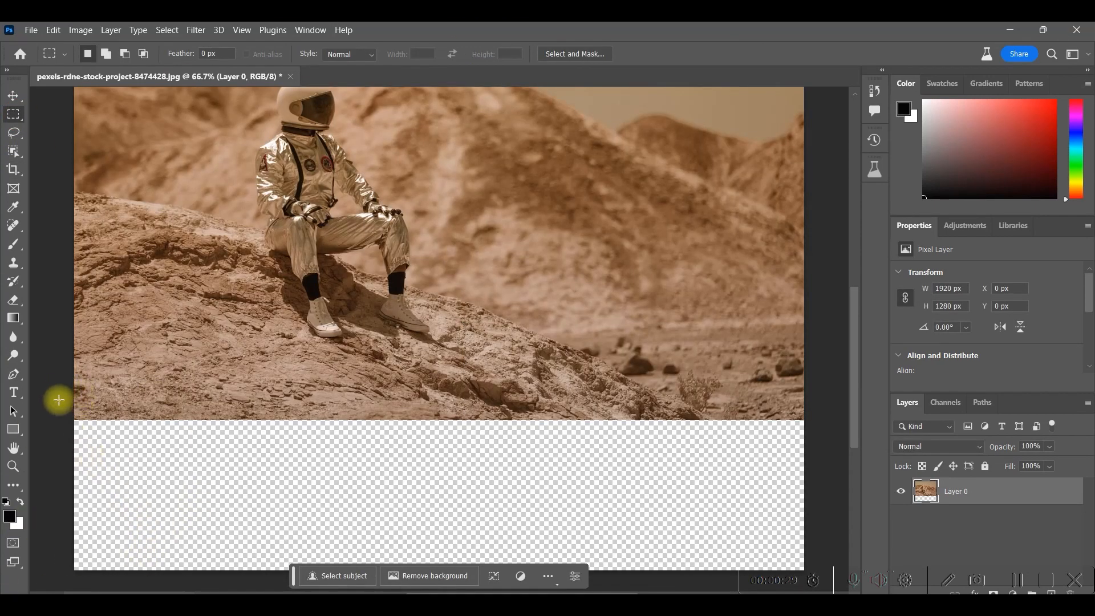
- Select the empty strip below the astronaut photo with a slight overlap and run Generative Fill with the prompt "Riflection of Sky"
{"action": "left_click_drag", "start_coordinate": [64, 412], "coordinate": [733, 403]}
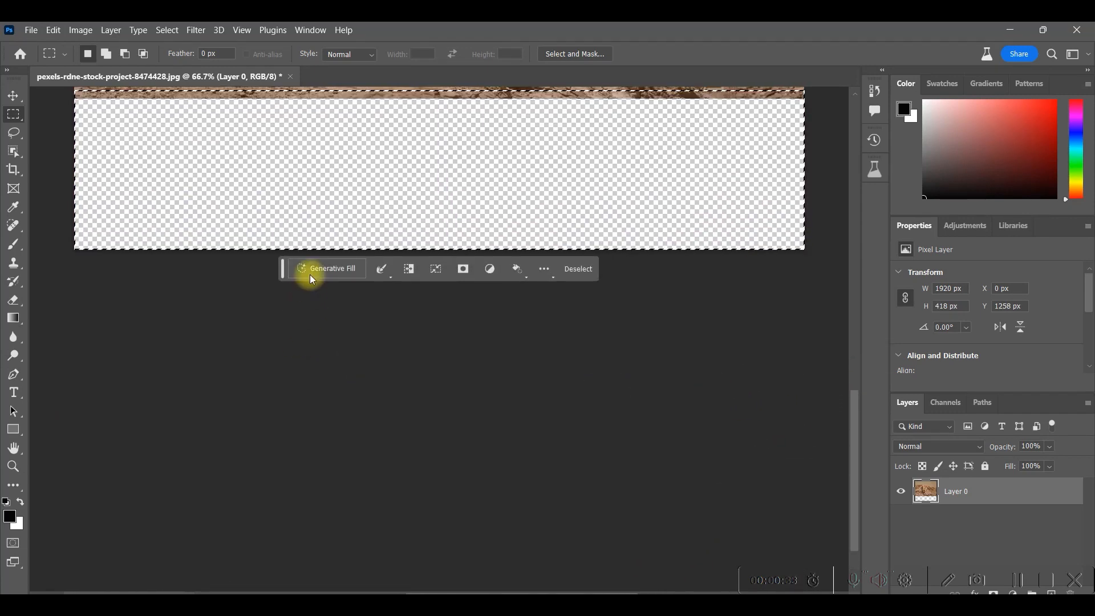
{"action": "left_click", "coordinate": [312, 269]}
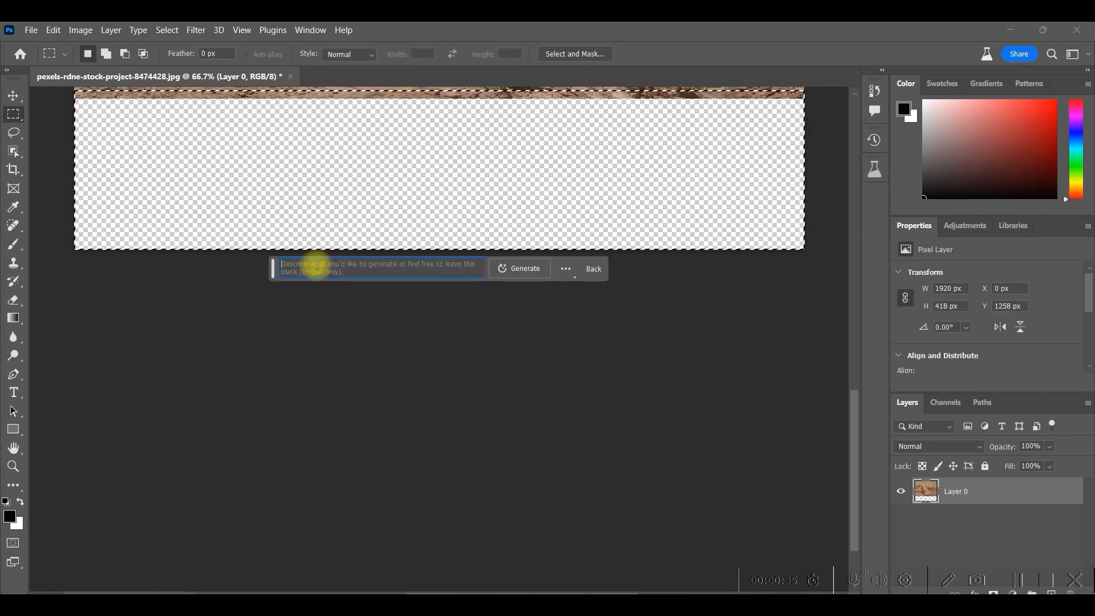
{"action": "type", "text": "Riflection of Sky"}
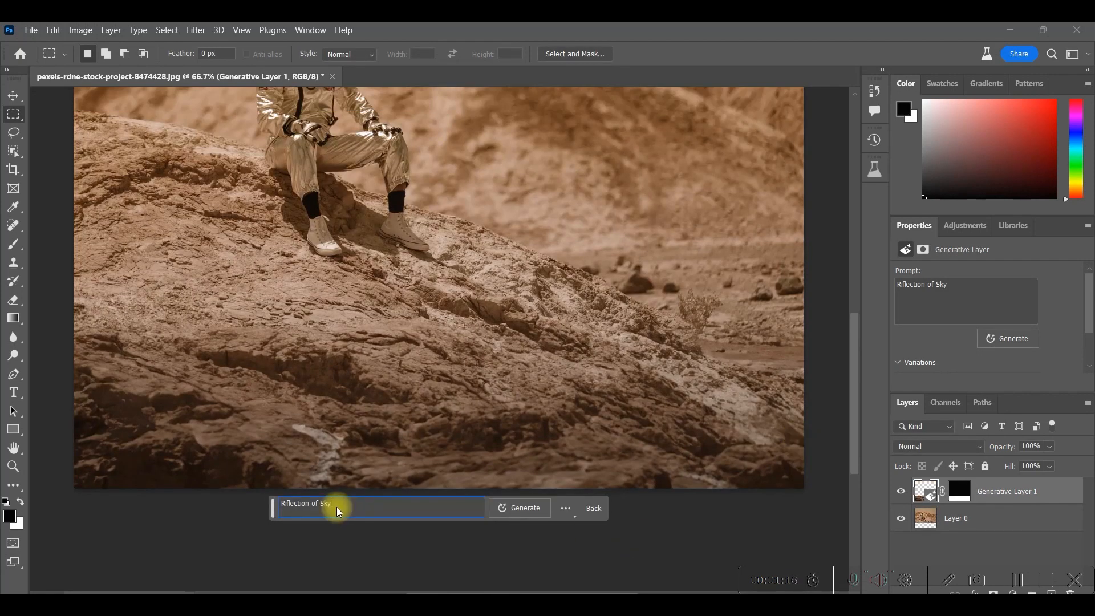
- Compare the generated variations below the astronaut and keep the second one
{"action": "left_click", "coordinate": [401, 508]}
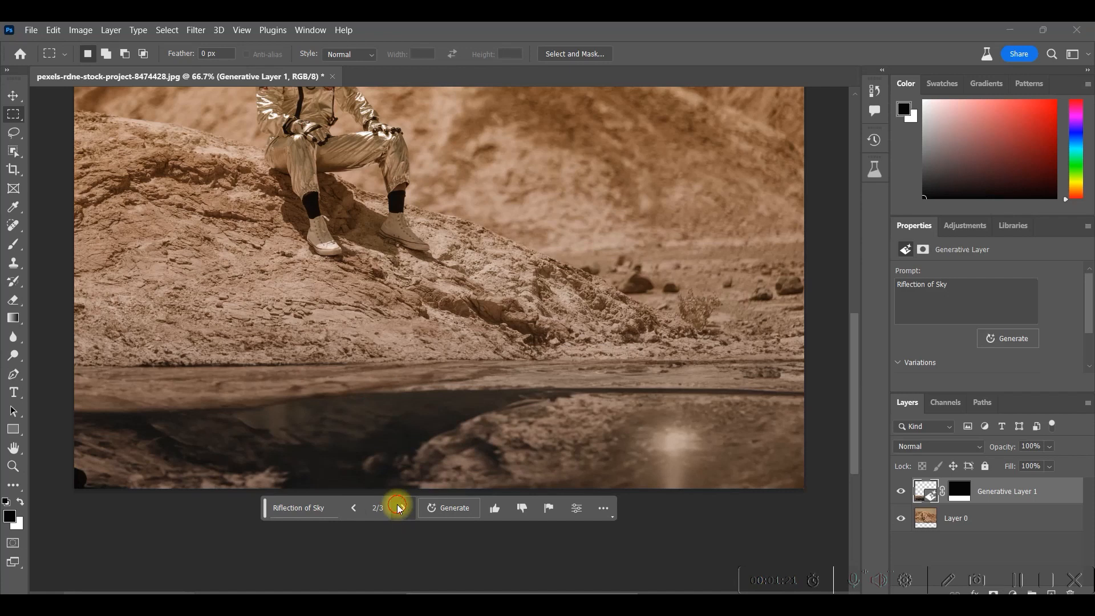
{"action": "left_click", "coordinate": [354, 508]}
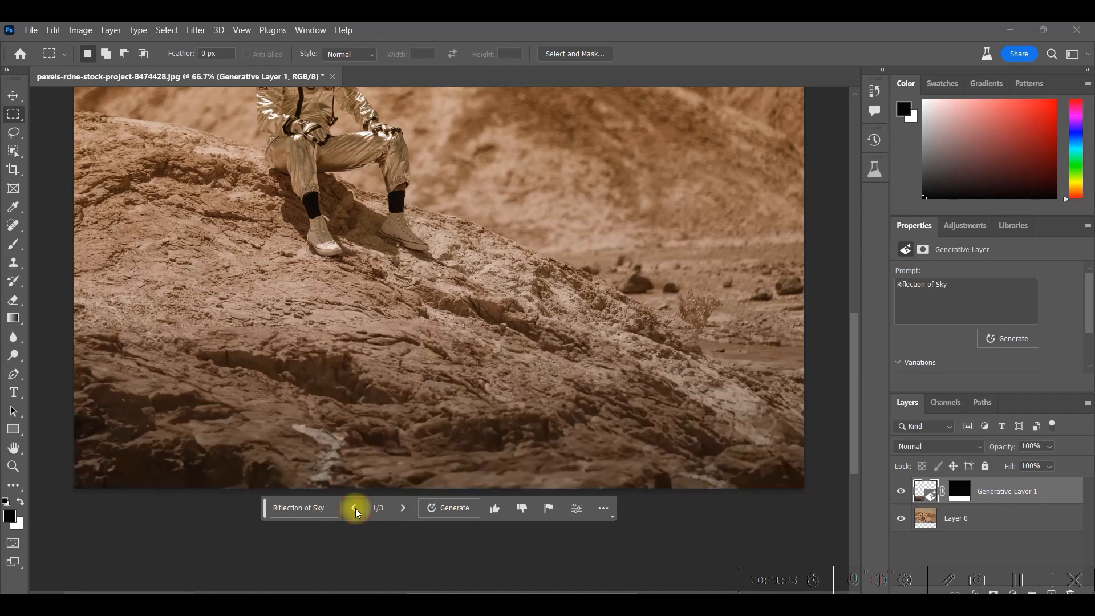
{"action": "left_click", "coordinate": [403, 508]}
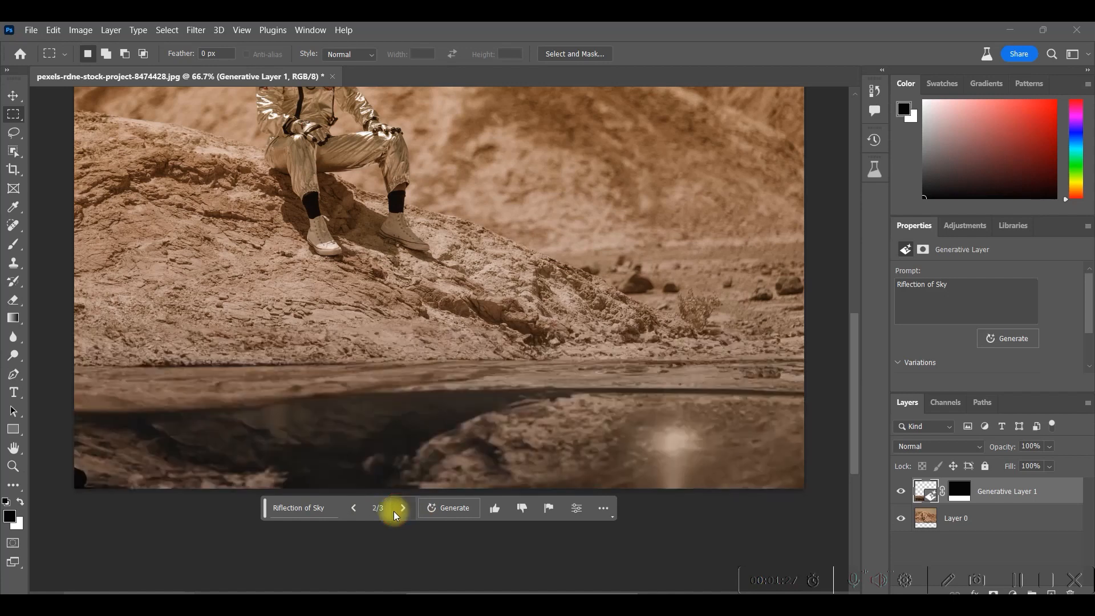
{"action": "scroll", "coordinate": [653, 315], "scroll_direction": "up", "scroll_amount": 5}
{"action": "scroll", "coordinate": [536, 326], "scroll_direction": "up", "scroll_amount": 2}
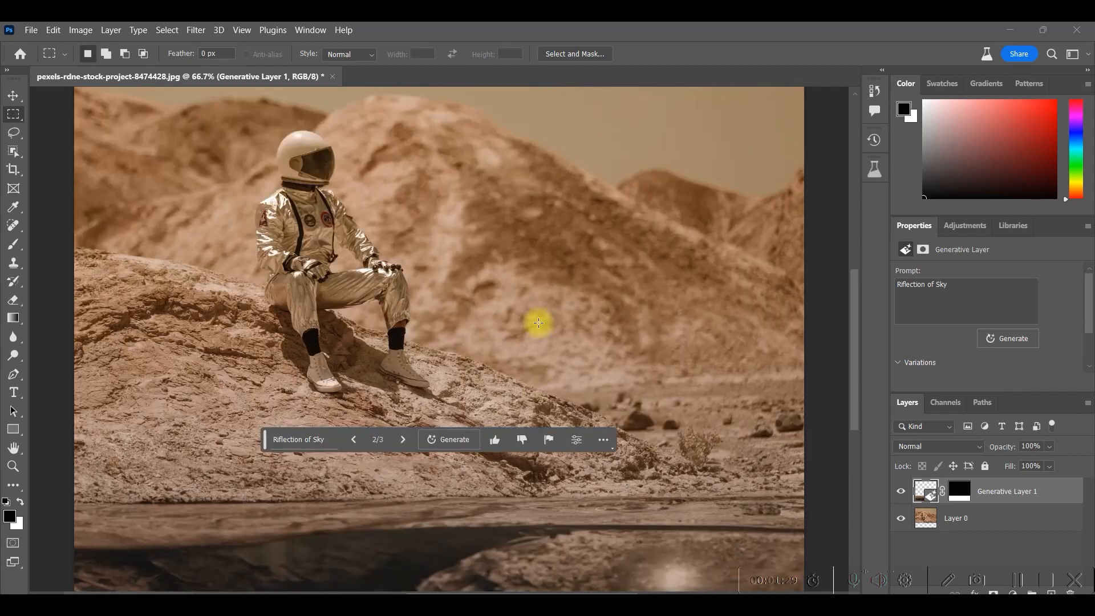
- Export the extended astronaut image with Quick Export as PNG
{"action": "left_click", "coordinate": [31, 31]}
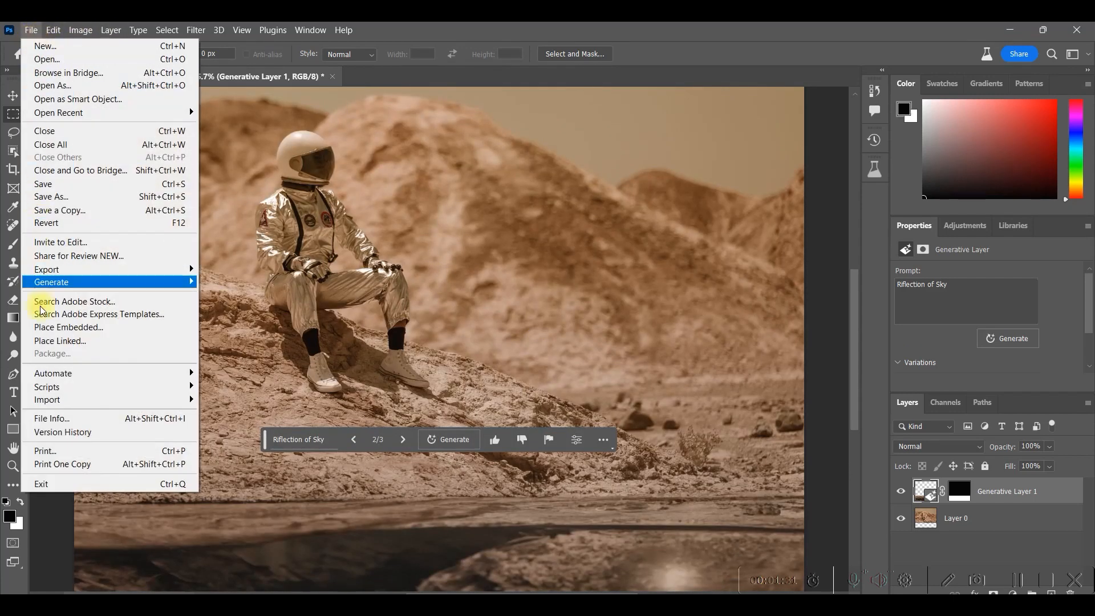
{"action": "mouse_move", "coordinate": [65, 270]}
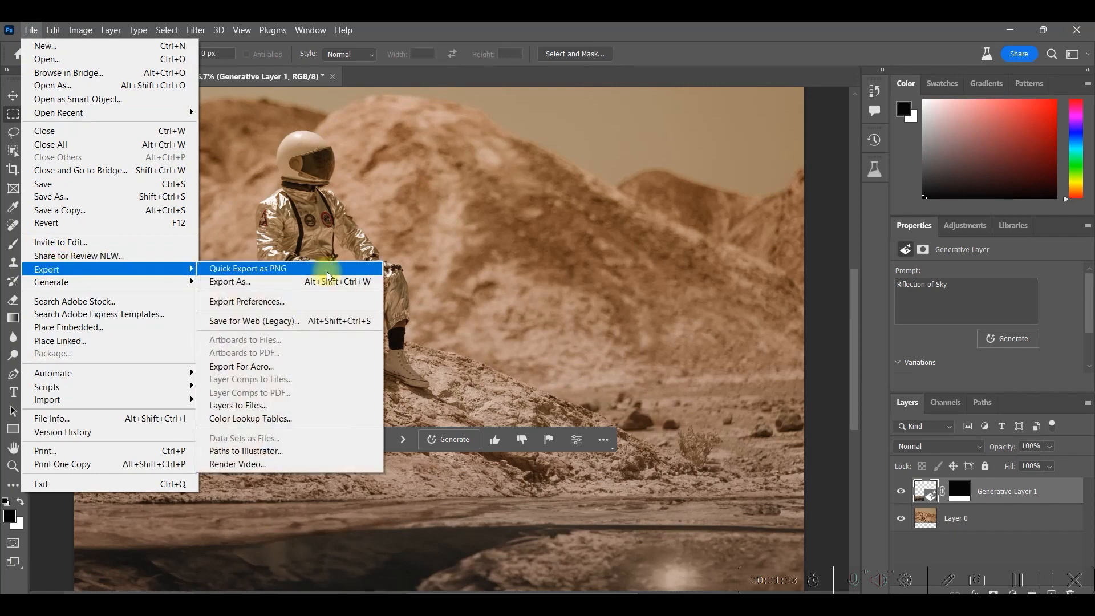